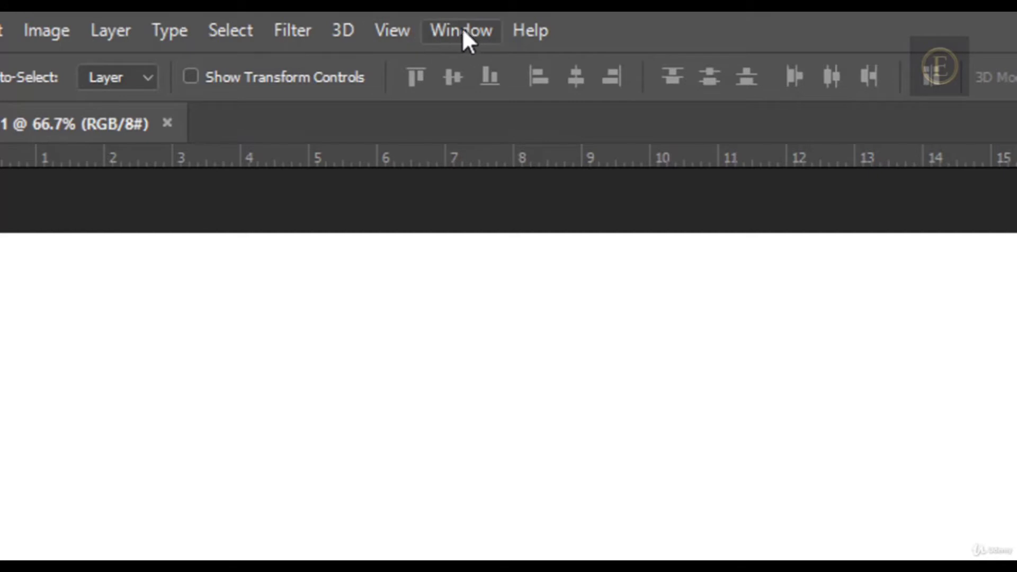
# Show the Timeline panel beneath the blank Untitled-1 document from the Window menu
pyautogui.click(463, 31)
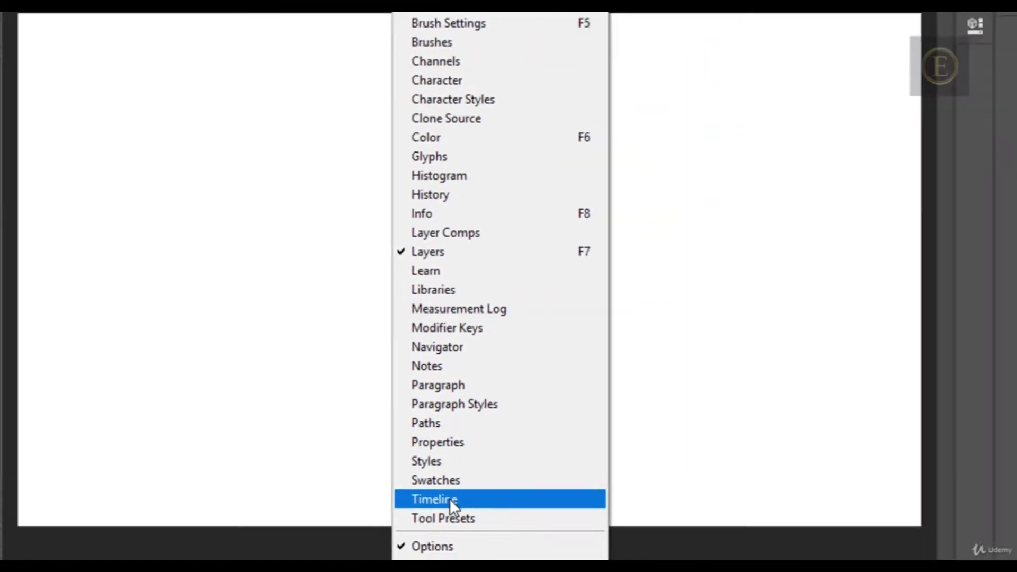
pyautogui.click(562, 507)
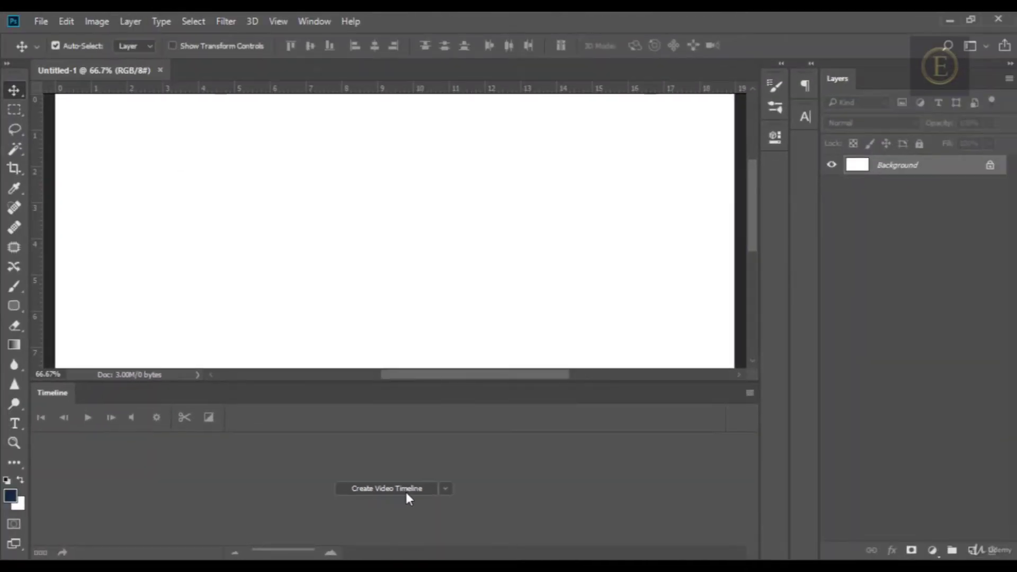
# Create a video timeline and rename Layer 0 to 'background'
pyautogui.click(409, 490)
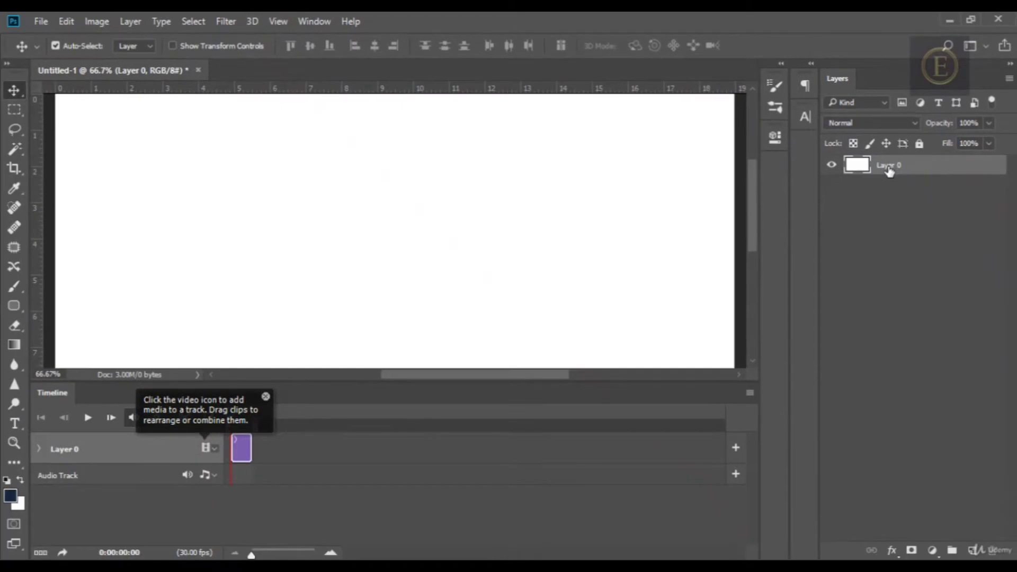
pyautogui.doubleClick(889, 166)
pyautogui.write('background')
pyautogui.press('Return')
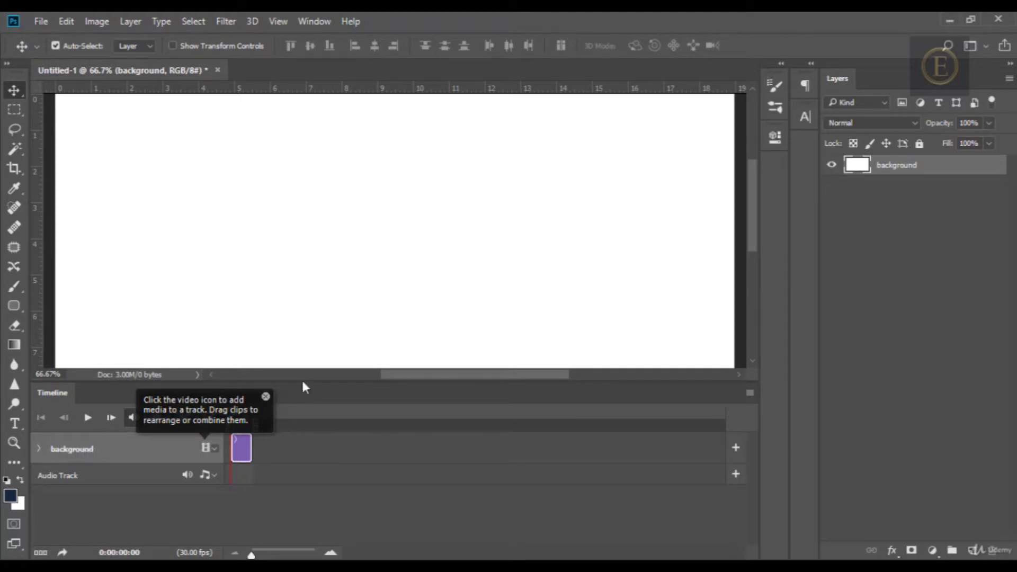
# On a new layer, draw a 315 × 311 px black circle on the canvas's left side with the Ellipse Tool
pyautogui.click(972, 550)
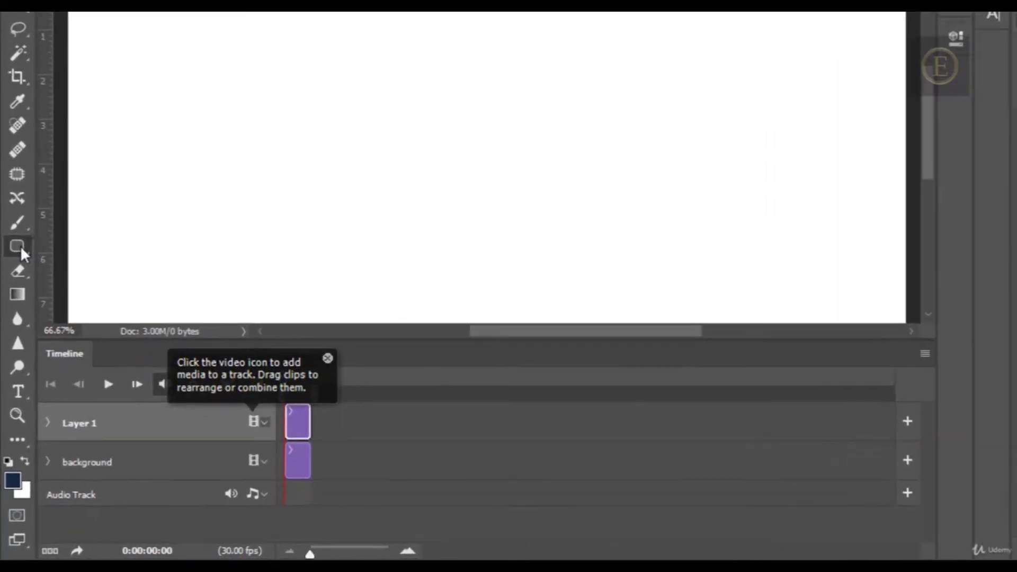
pyautogui.rightClick(14, 306)
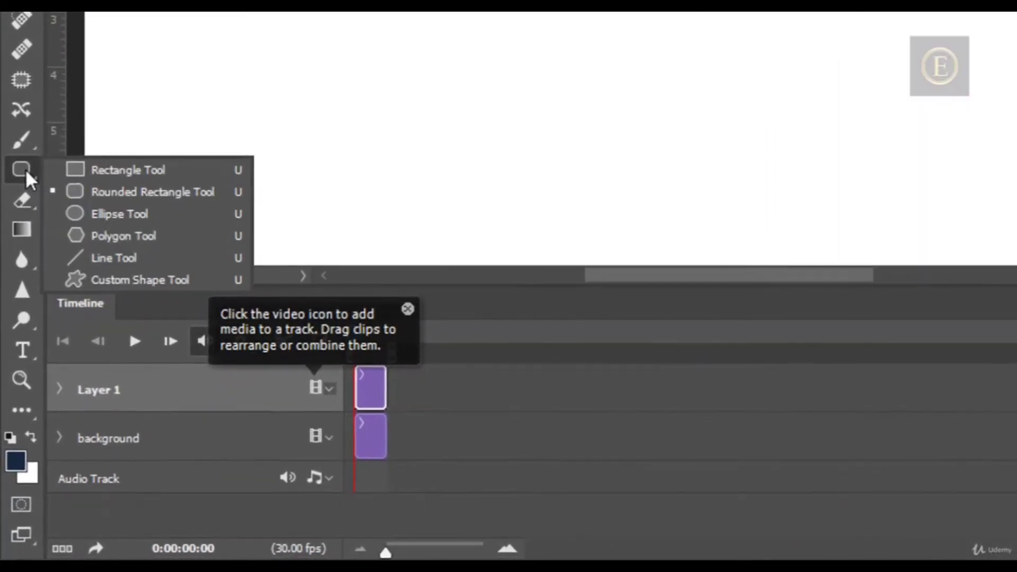
pyautogui.click(120, 219)
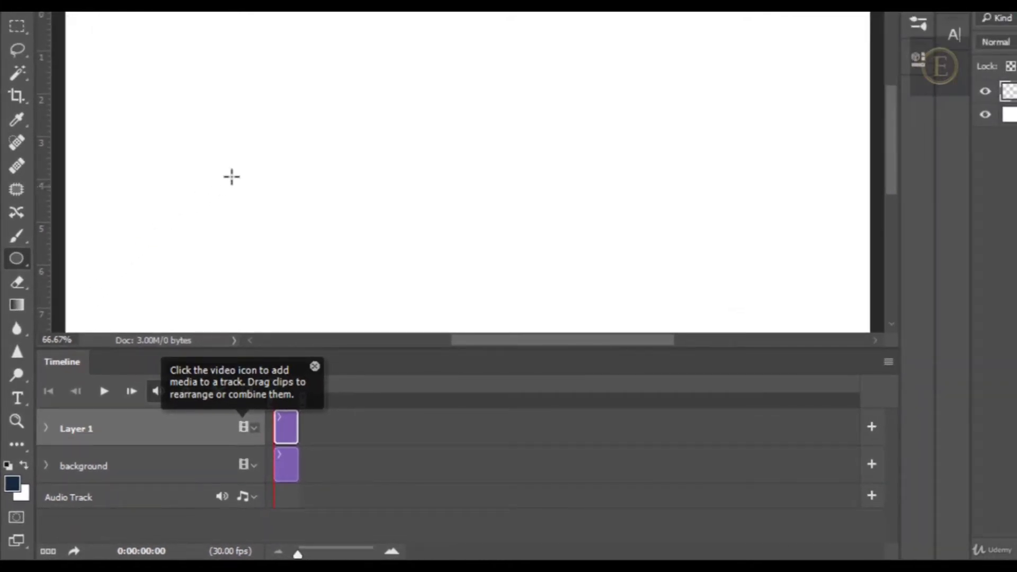
pyautogui.moveTo(281, 130); pyautogui.dragTo(466, 315)
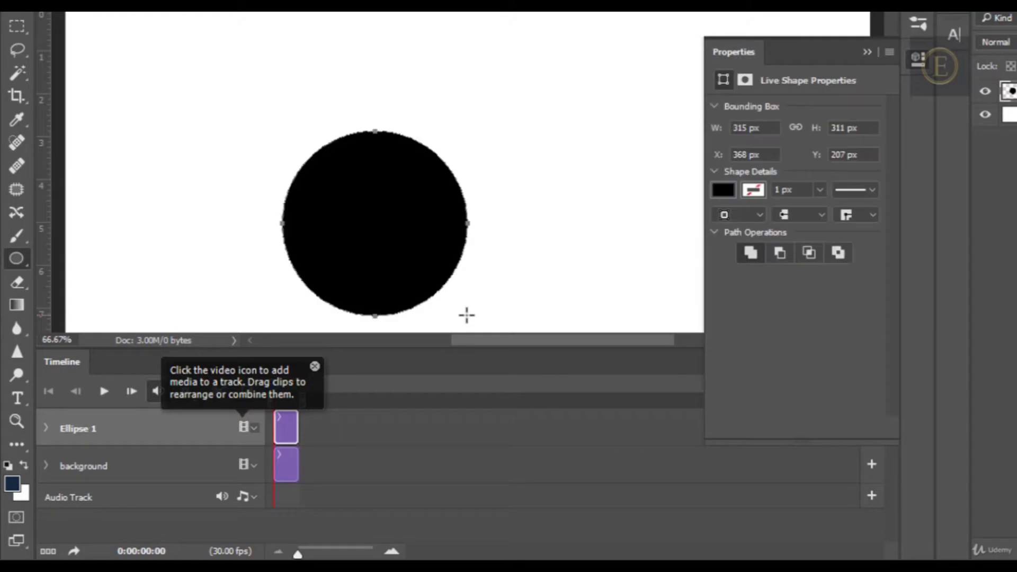
pyautogui.click(21, 17)
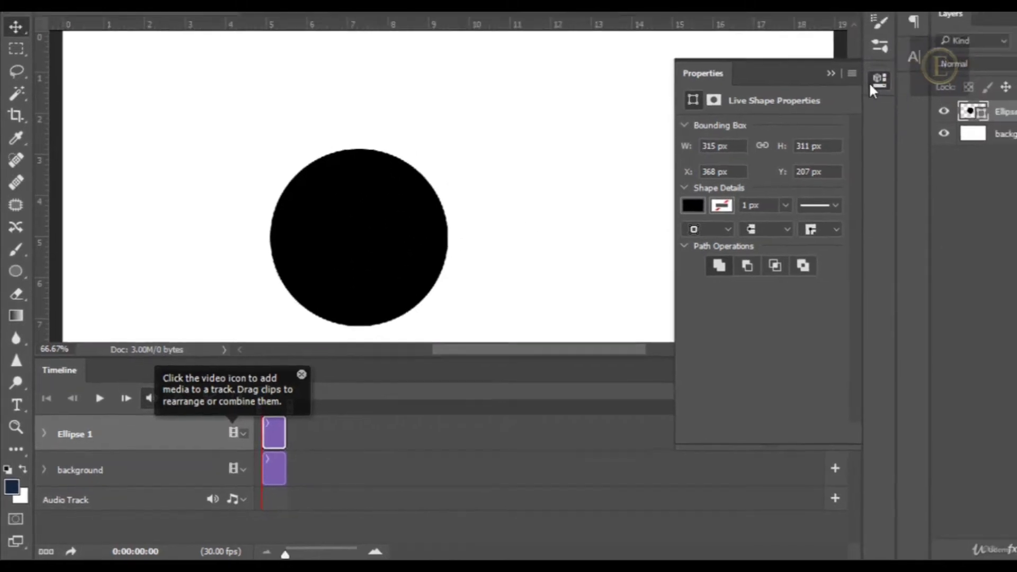
# List Ellipse 1's Position, Opacity and Style tracks and check that its clip runs five seconds
pyautogui.click(917, 58)
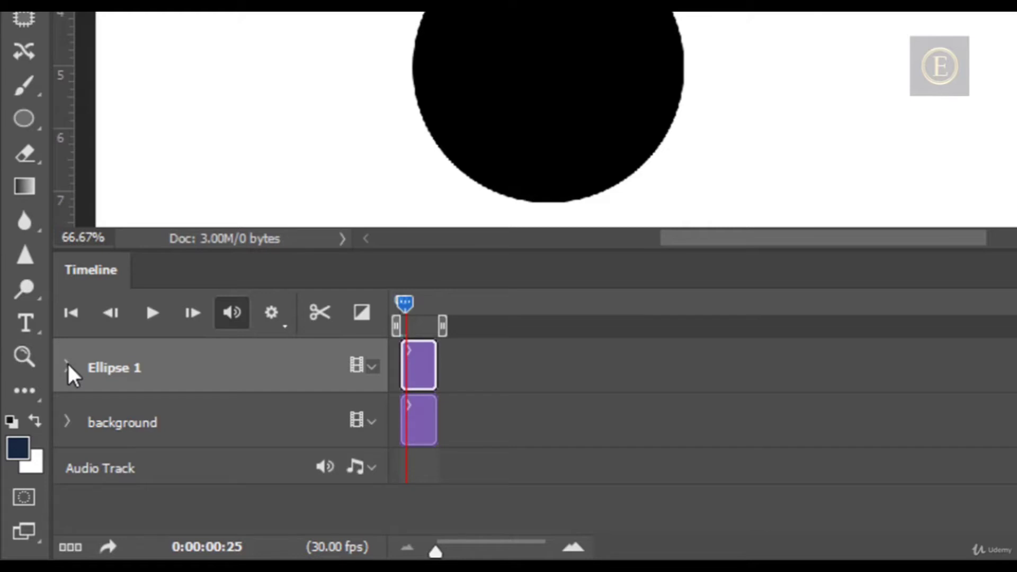
pyautogui.click(67, 365)
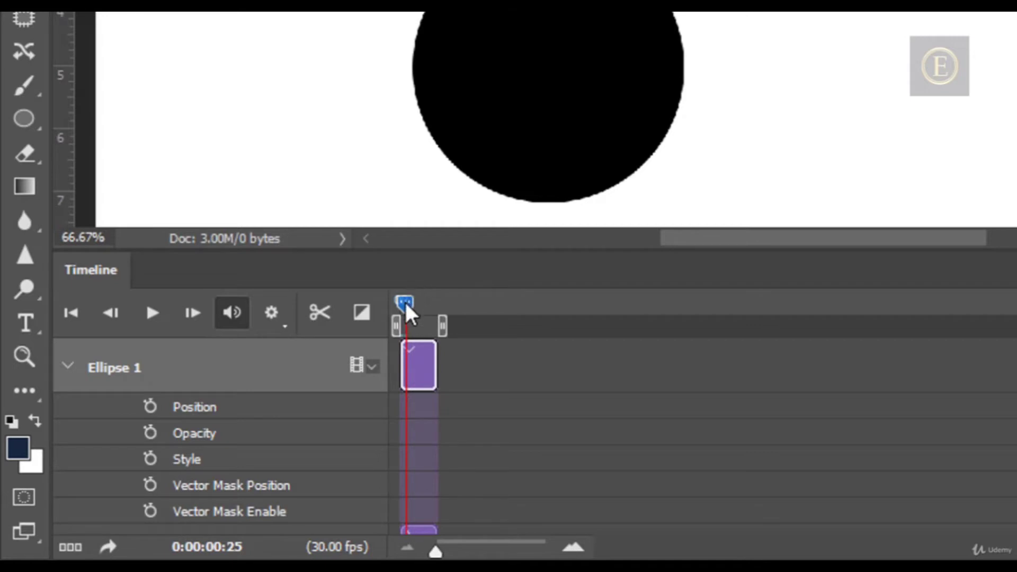
pyautogui.click(431, 300)
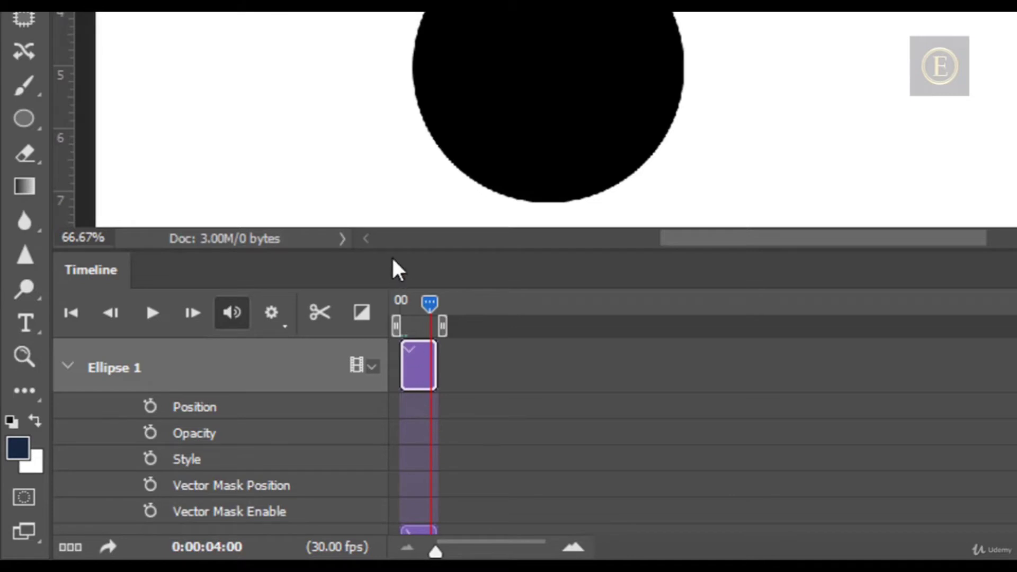
pyautogui.click(407, 300)
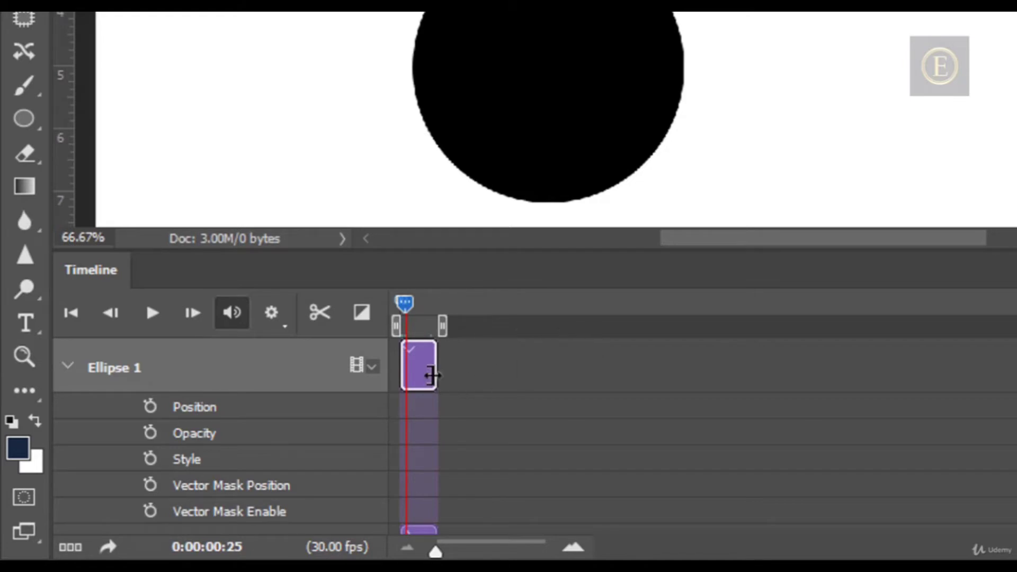
pyautogui.moveTo(432, 375)
pyautogui.mouseDown()
pyautogui.moveTo(683, 380)
pyautogui.moveTo(431, 378)
pyautogui.mouseUp()
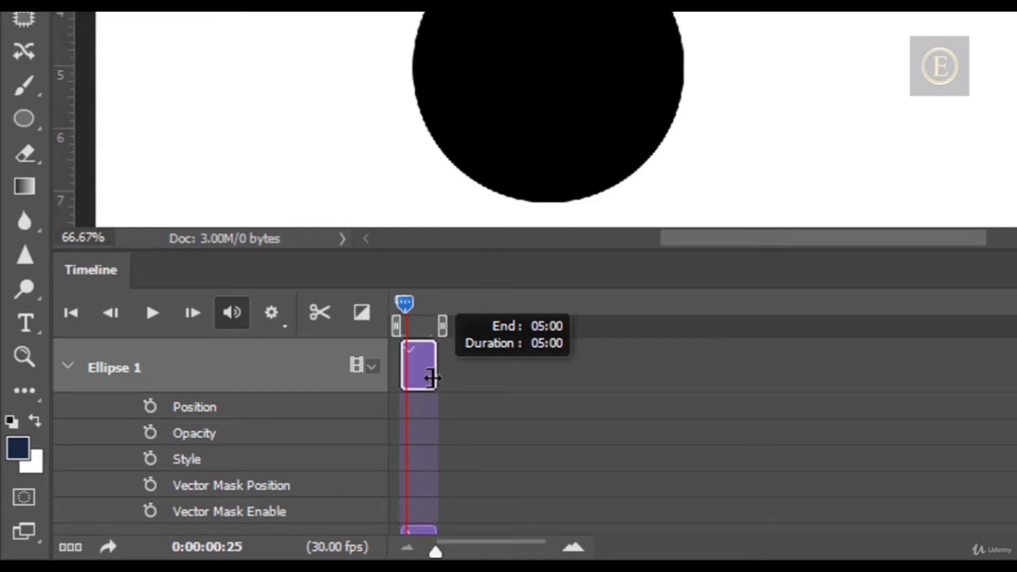
pyautogui.moveTo(431, 378); pyautogui.dragTo(432, 377)
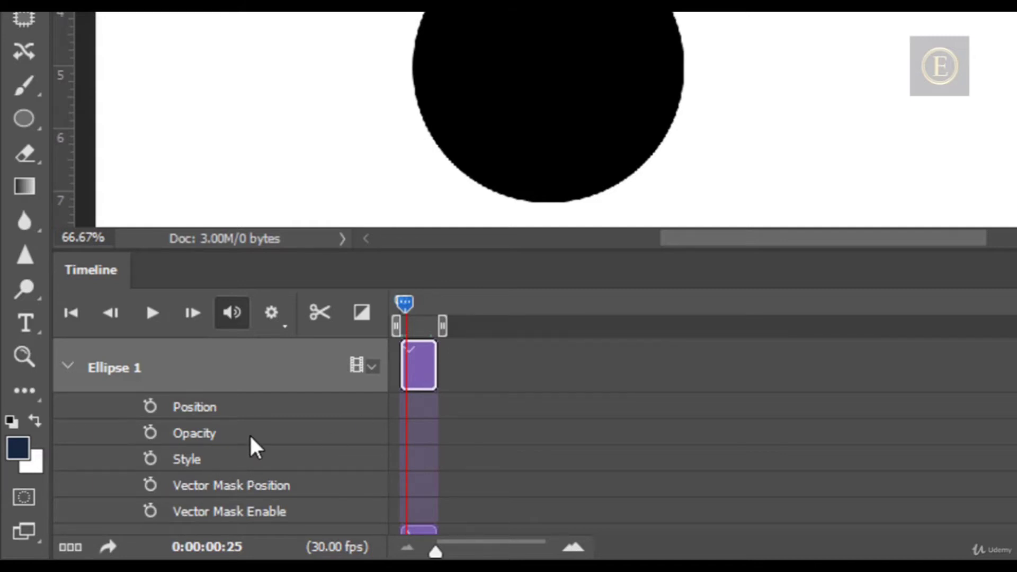
# Add the circle's first Opacity keyframe at 100% opacity
pyautogui.click(149, 433)
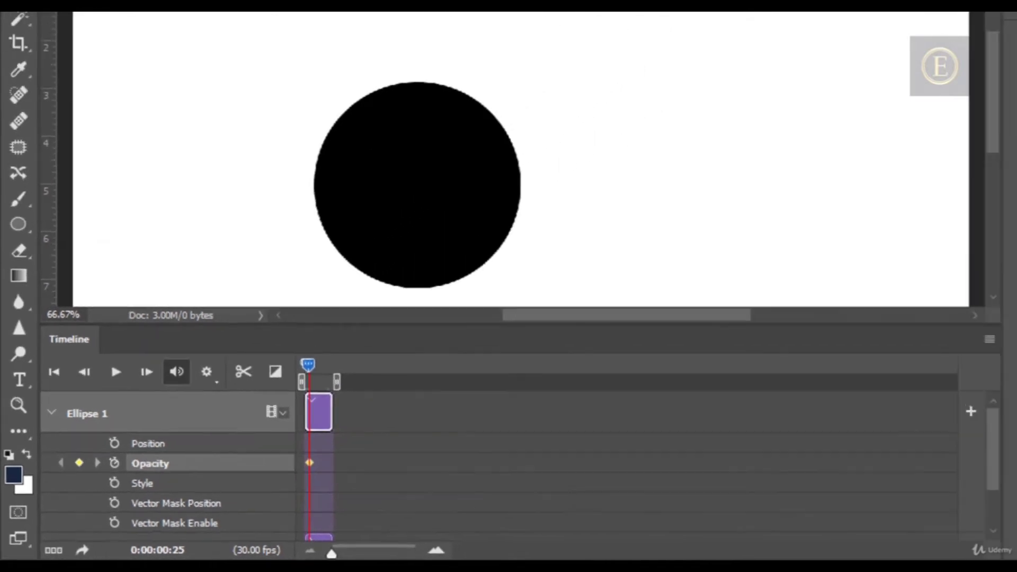
pyautogui.click(988, 123)
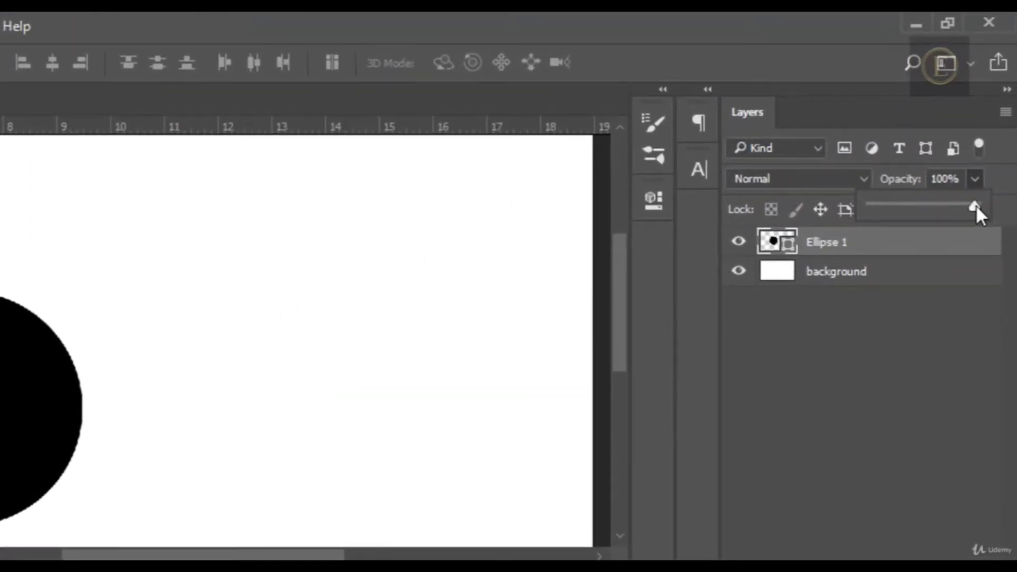
pyautogui.moveTo(937, 207); pyautogui.dragTo(995, 203)
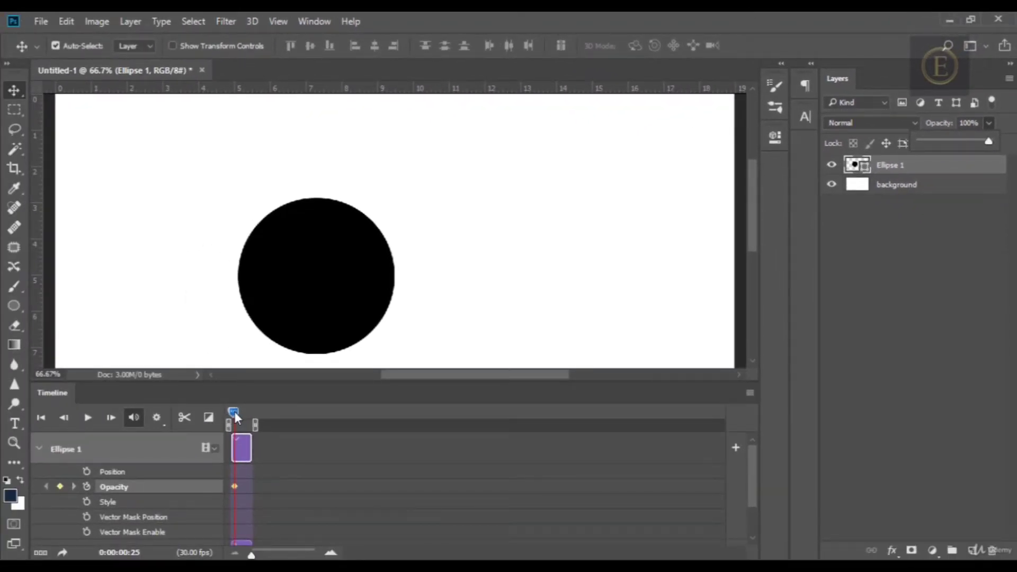
pyautogui.click(234, 411)
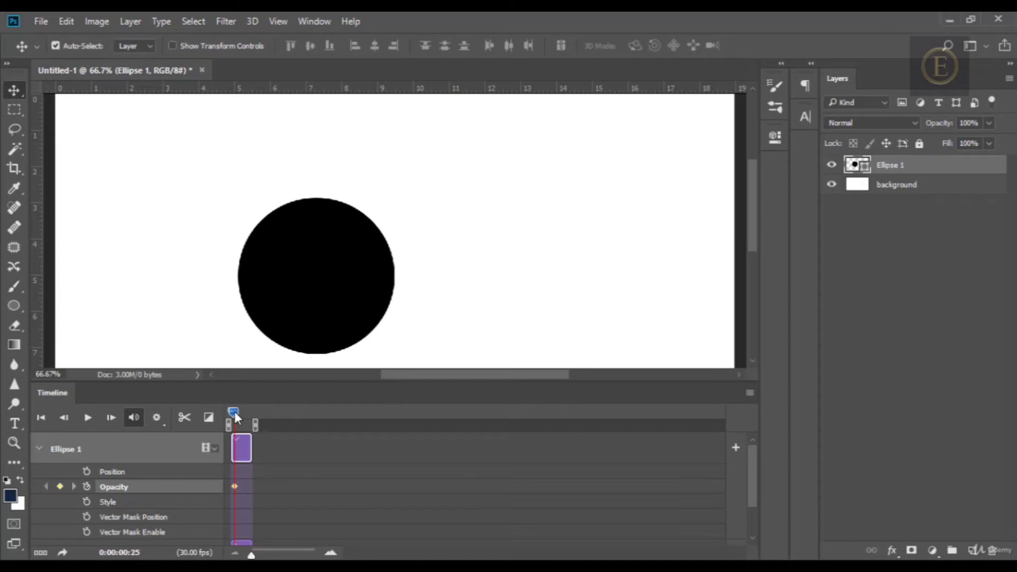
# At about 0:00:03:25, set the circle's opacity to 10% for the second keyframe
pyautogui.moveTo(234, 411); pyautogui.dragTo(248, 412)
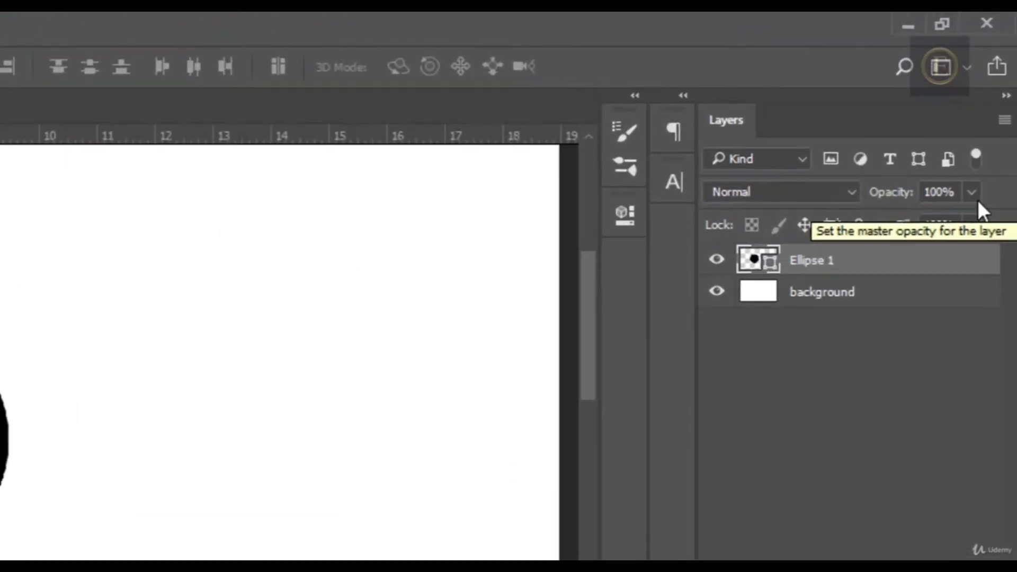
pyautogui.click(971, 193)
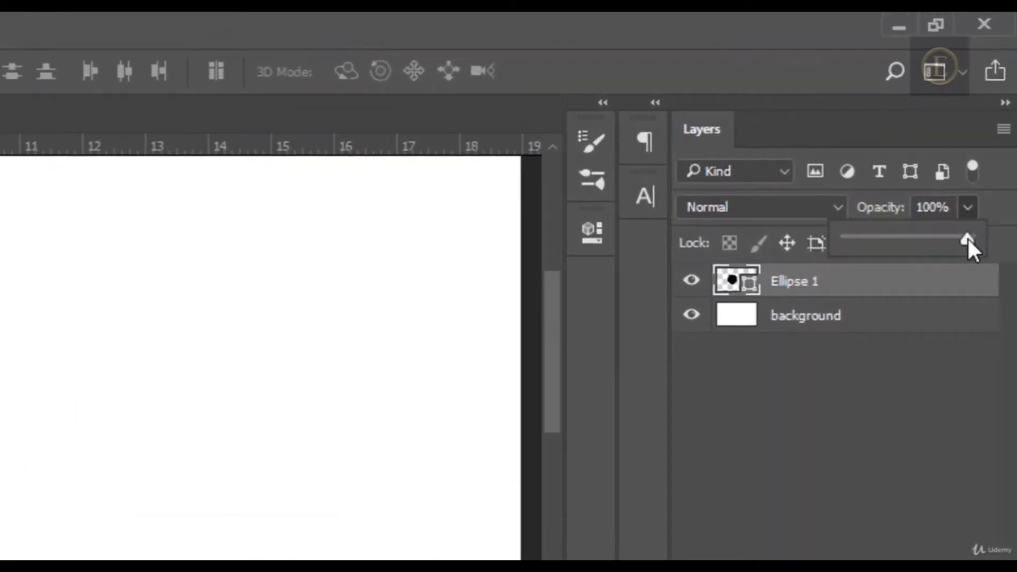
pyautogui.click(932, 206)
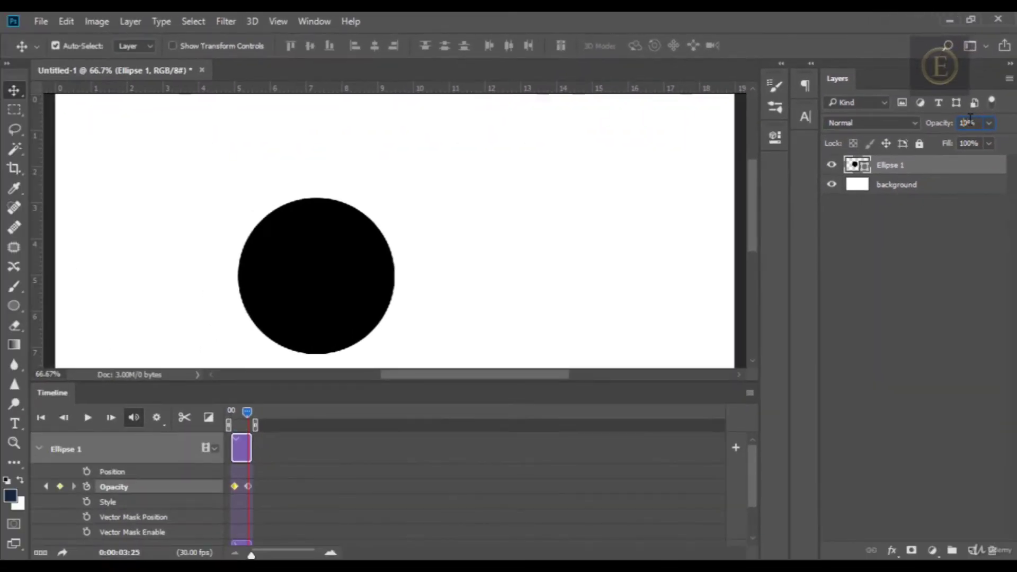
pyautogui.press('Return')
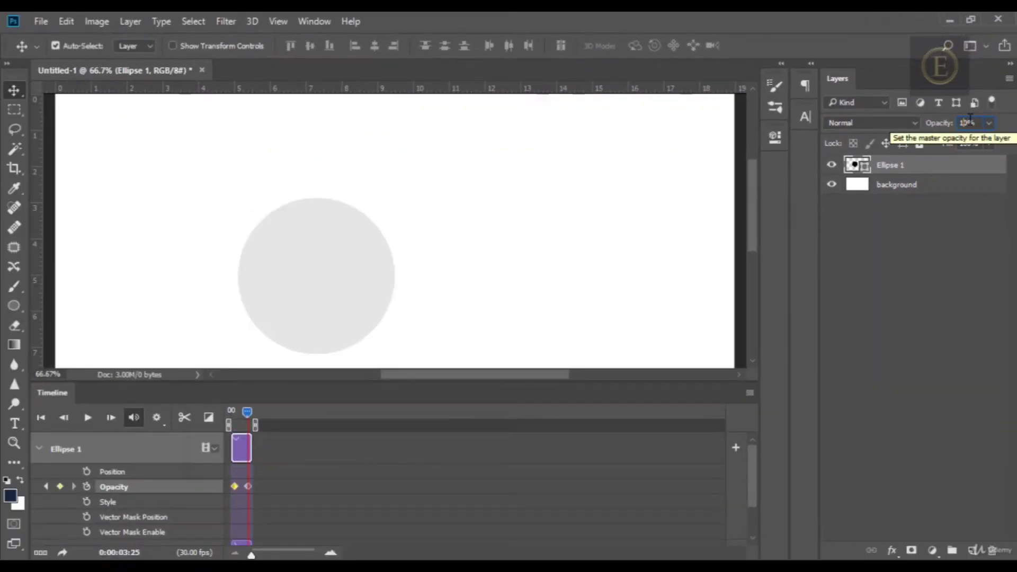
pyautogui.click(918, 225)
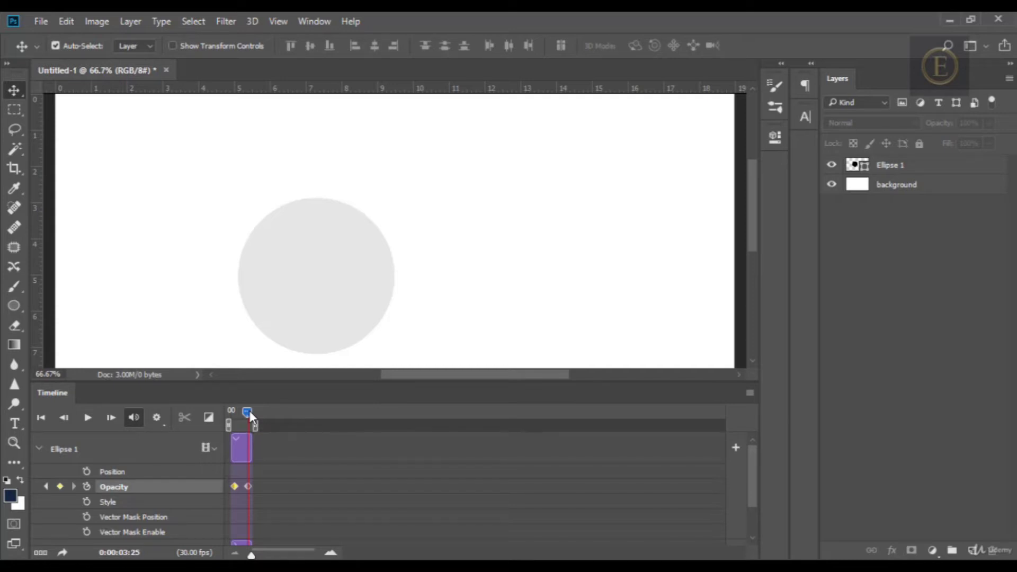
pyautogui.moveTo(250, 413); pyautogui.dragTo(209, 417)
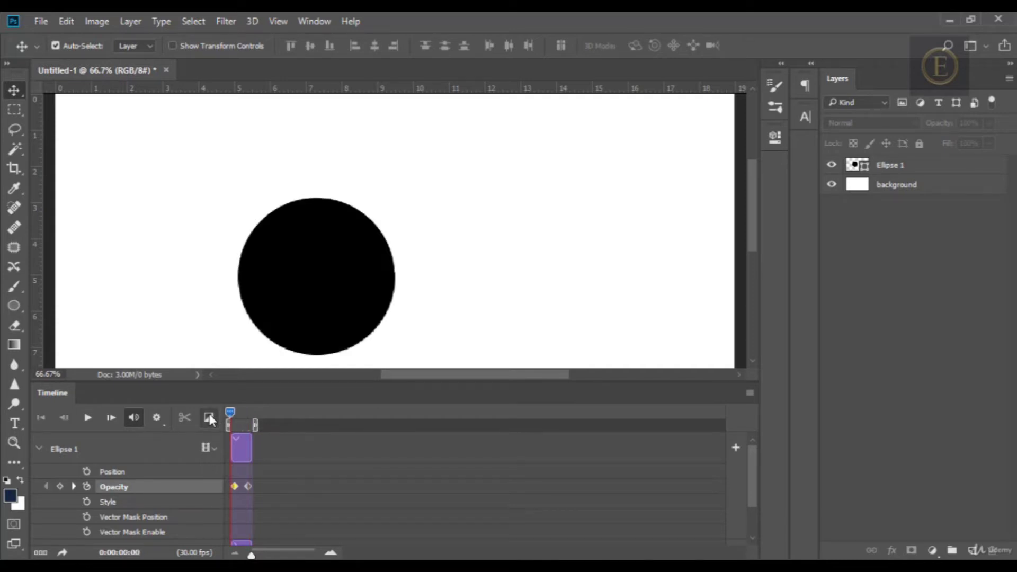
# Lengthen the Ellipse 1 clip to about 10 seconds and add a third opacity keyframe raising opacity again
pyautogui.click(87, 417)
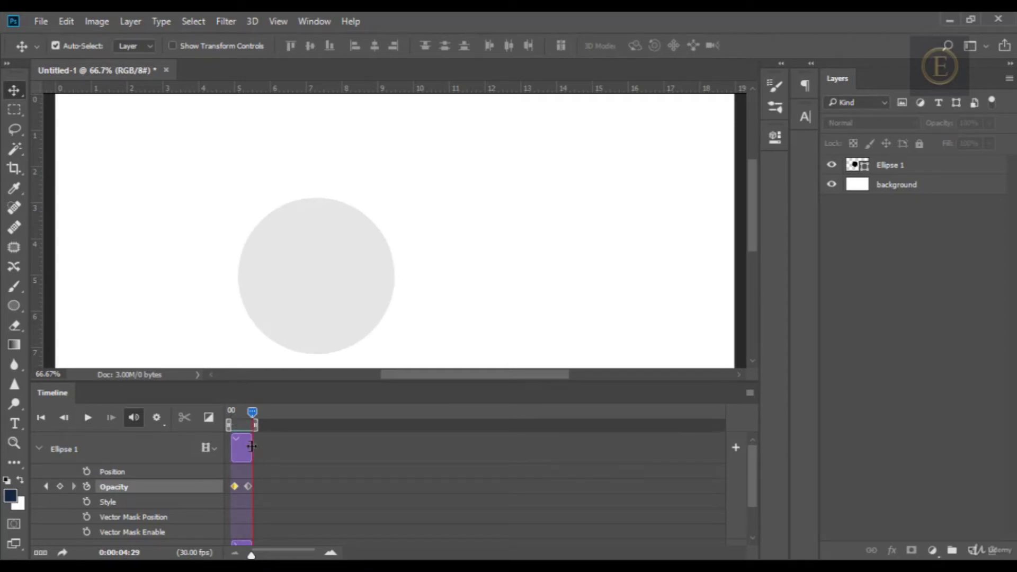
pyautogui.moveTo(252, 446); pyautogui.dragTo(276, 448)
pyautogui.moveTo(253, 414); pyautogui.dragTo(262, 414)
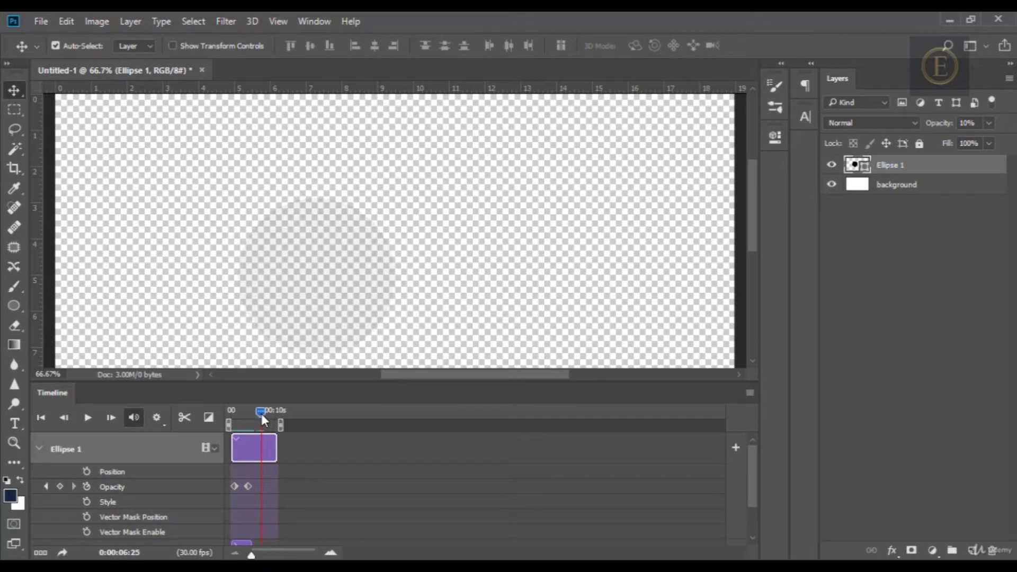
pyautogui.moveTo(261, 414)
pyautogui.write('0')
pyautogui.press('Return')
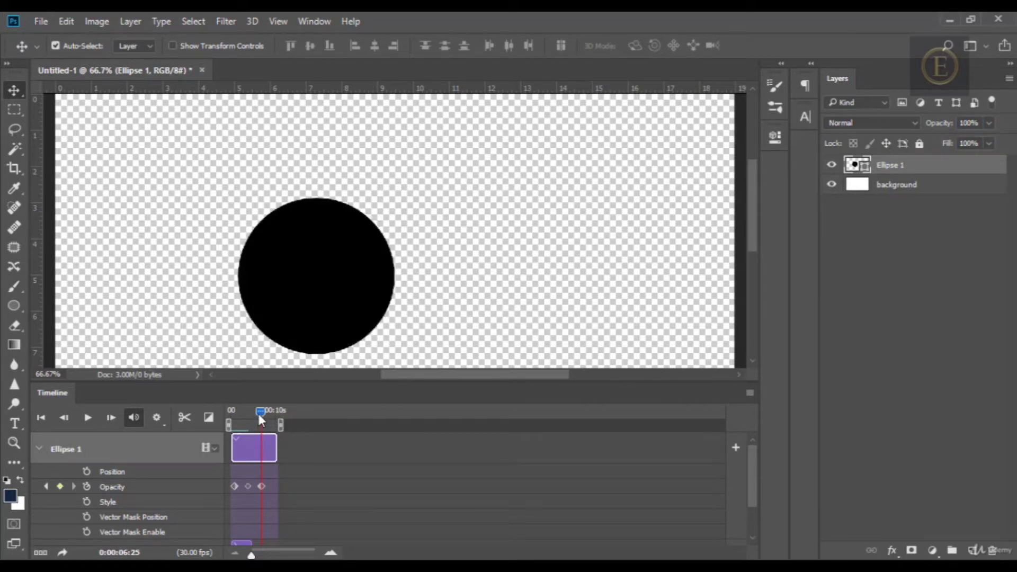
# Play back the fade-out and fade-in, then scroll the timeline to show the background track
pyautogui.moveTo(259, 414); pyautogui.dragTo(217, 415)
pyautogui.click(89, 418)
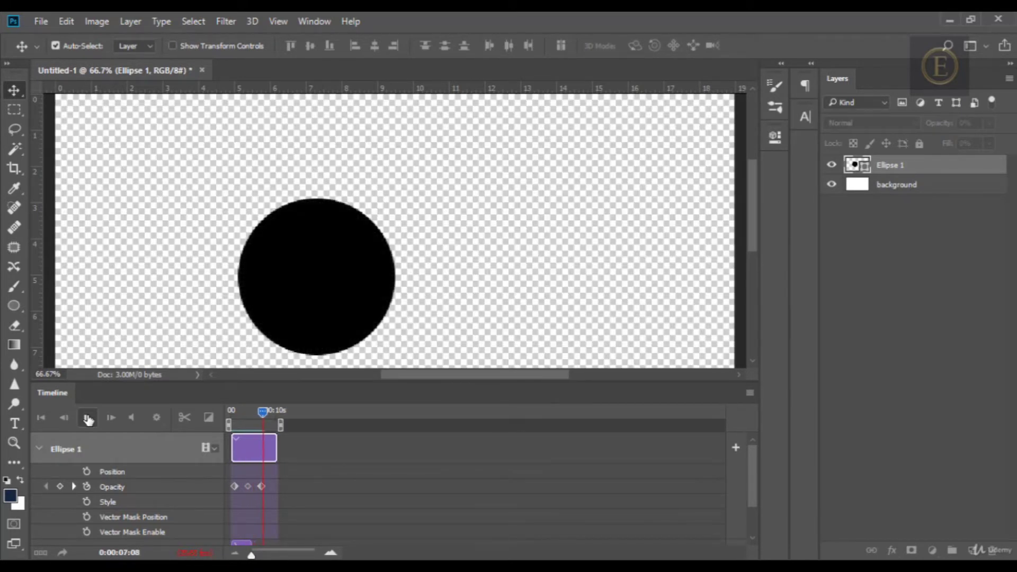
pyautogui.click(88, 418)
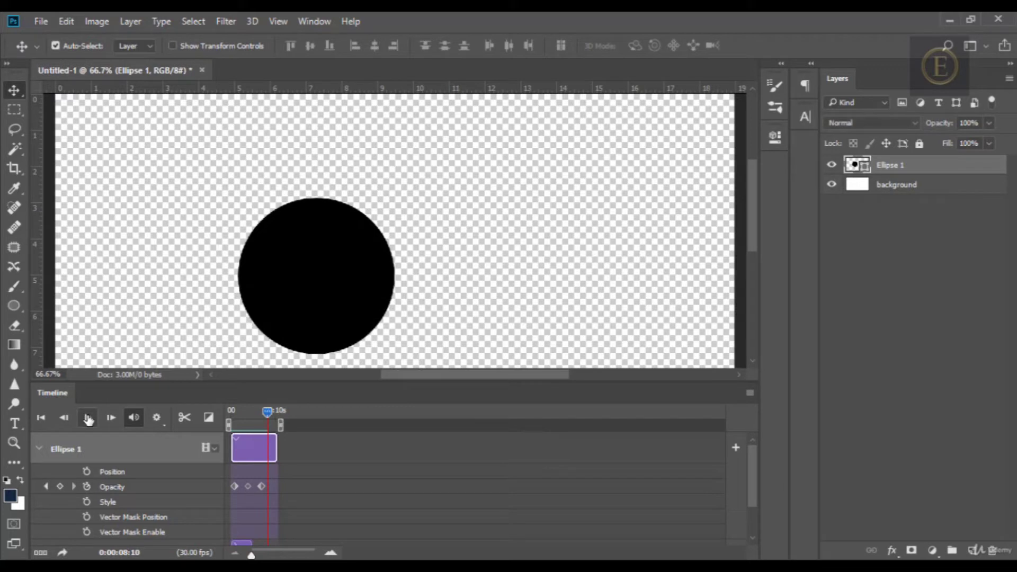
pyautogui.moveTo(268, 411); pyautogui.dragTo(235, 411)
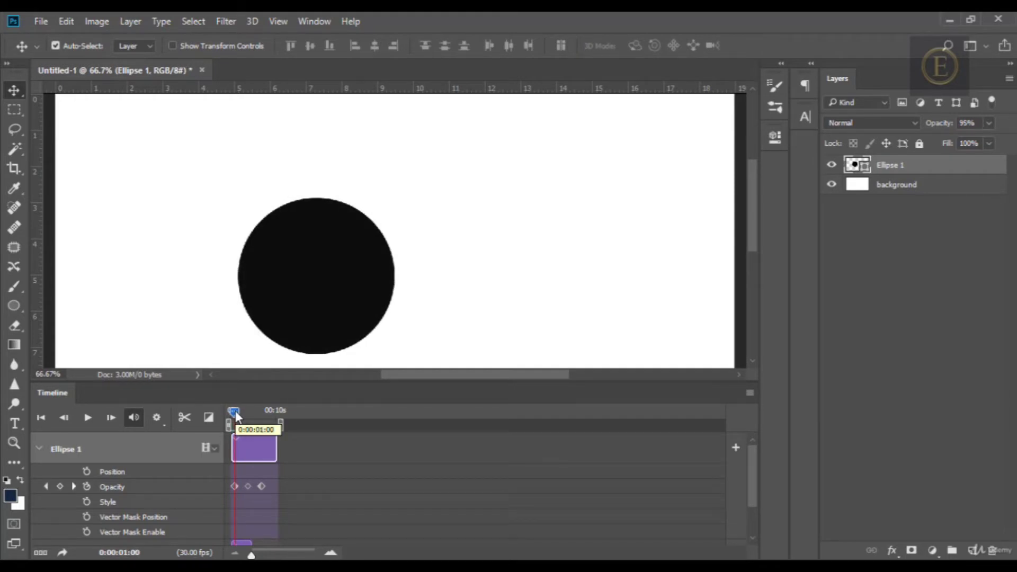
pyautogui.moveTo(751, 481)
pyautogui.mouseDown()
pyautogui.moveTo(751, 501)
pyautogui.moveTo(752, 491)
pyautogui.mouseUp()
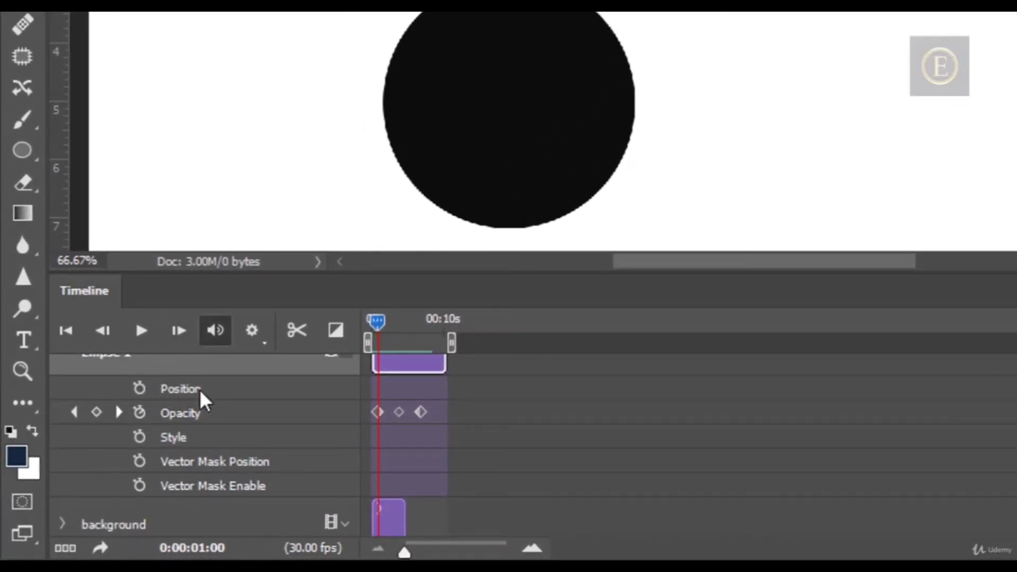
# Keyframe the circle's Vector Mask Position, sliding it 5.333 in right by 0:00:07:00
pyautogui.click(139, 459)
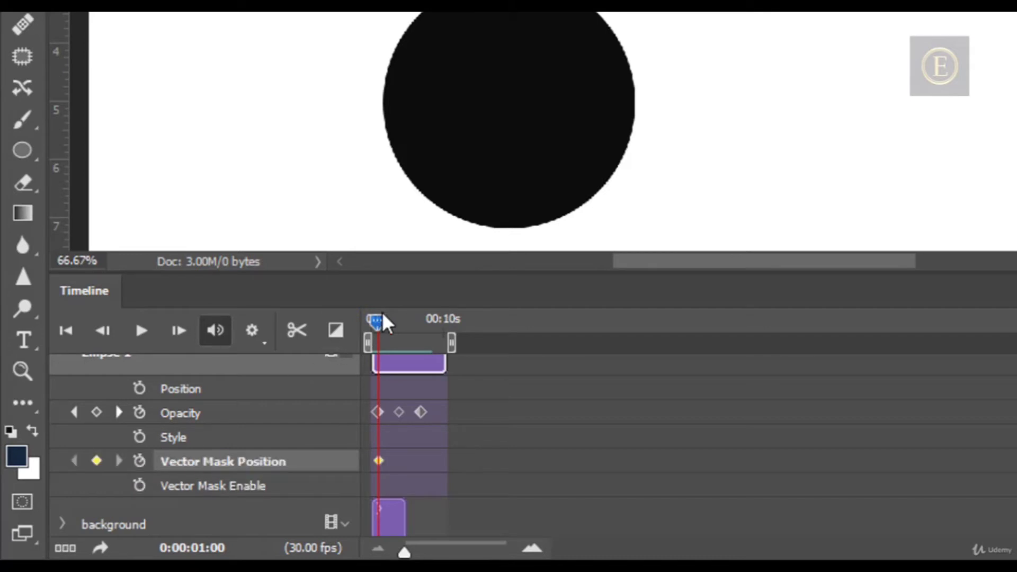
pyautogui.moveTo(378, 320); pyautogui.dragTo(421, 320)
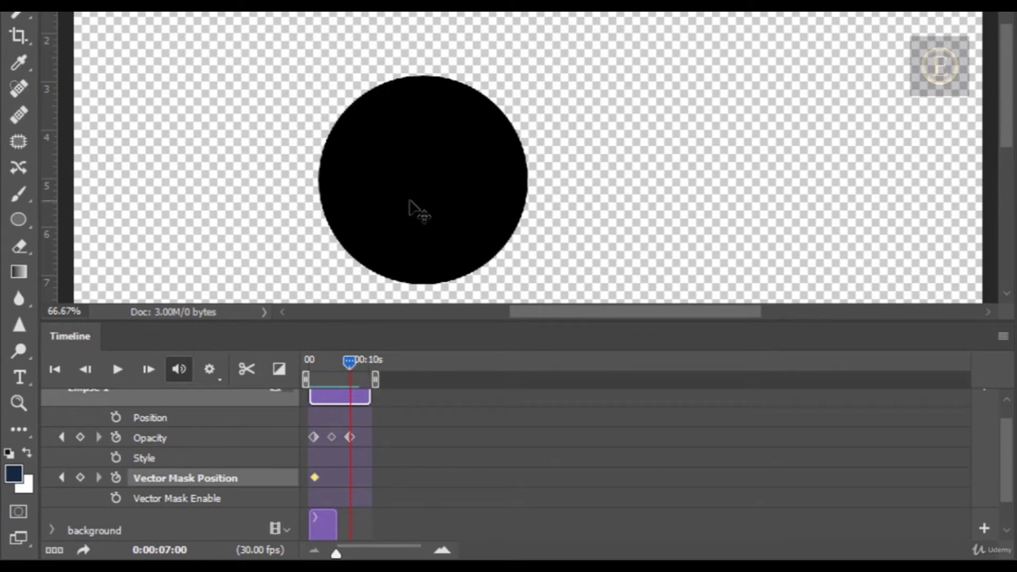
pyautogui.moveTo(409, 201); pyautogui.dragTo(667, 205)
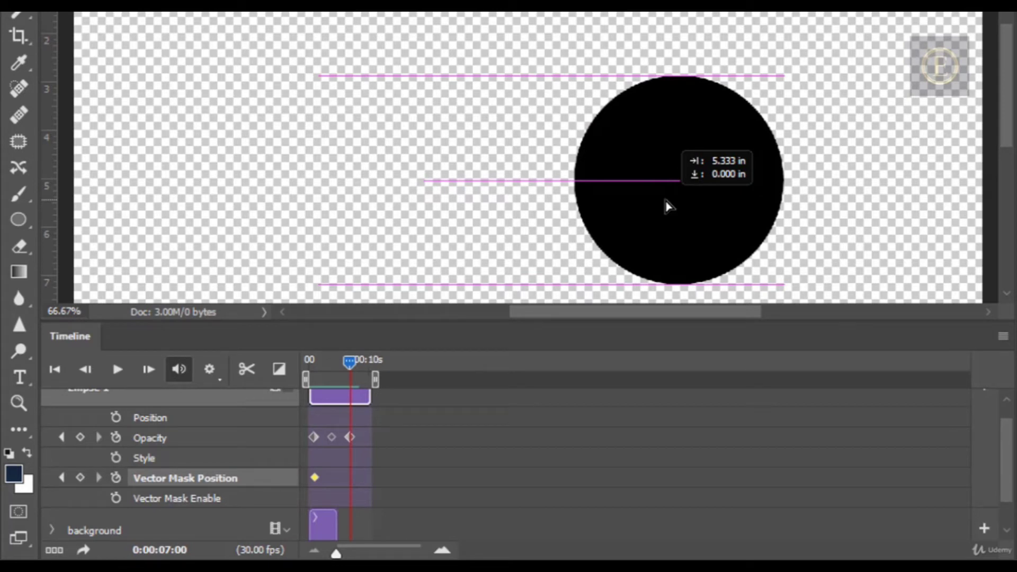
pyautogui.moveTo(666, 207); pyautogui.dragTo(667, 206)
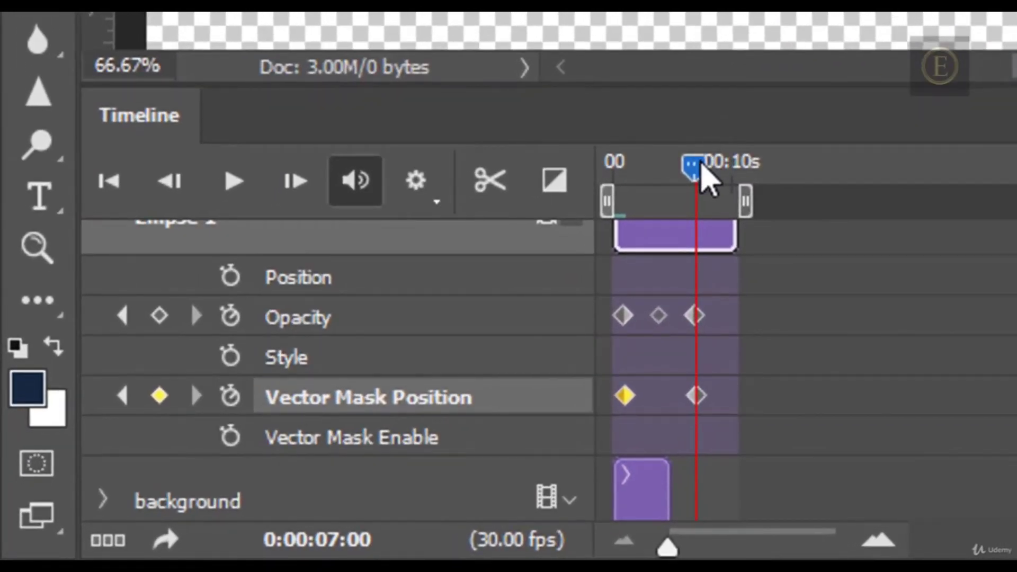
pyautogui.moveTo(704, 175); pyautogui.dragTo(499, 194)
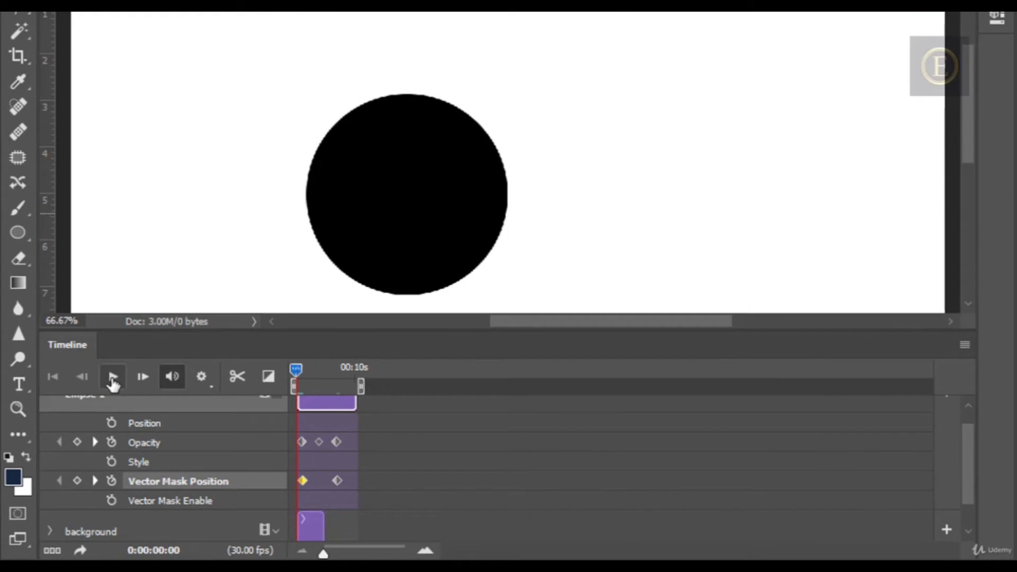
pyautogui.click(135, 341)
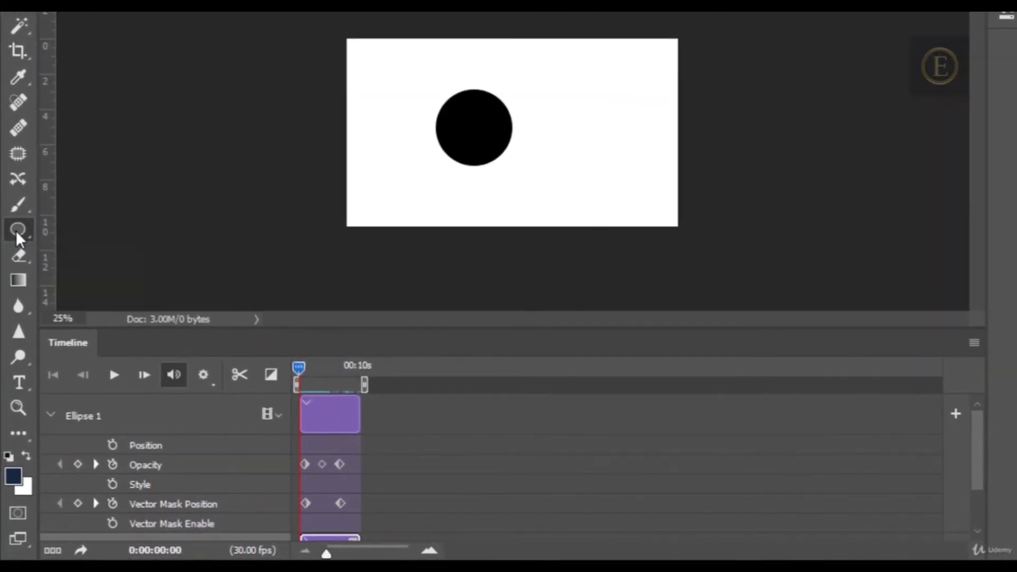
# Draw a 341 × 492 px rectangle right of the circle, filled with red b75050
pyautogui.rightClick(14, 306)
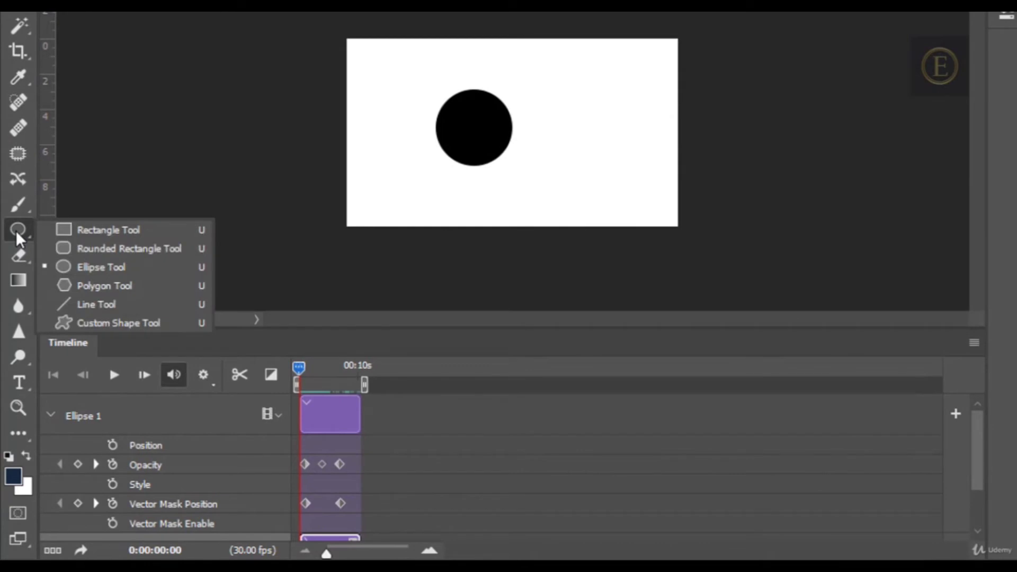
pyautogui.click(105, 232)
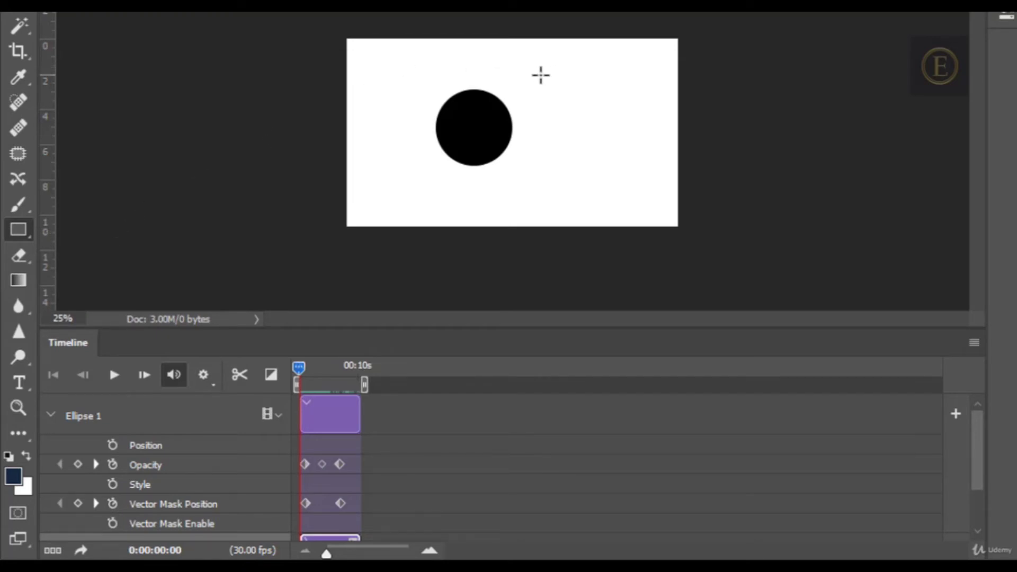
pyautogui.moveTo(540, 76); pyautogui.dragTo(622, 195)
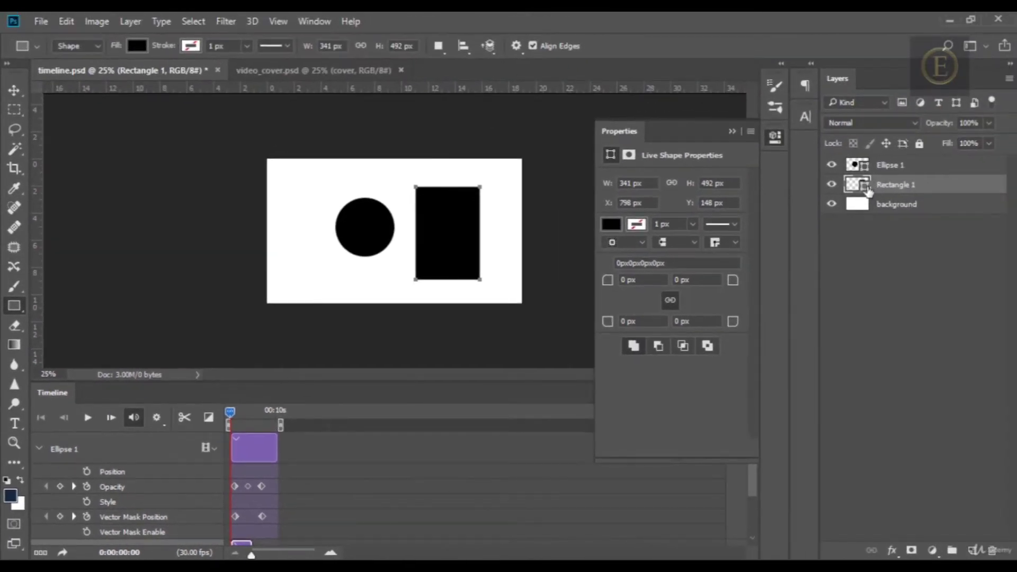
pyautogui.doubleClick(864, 187)
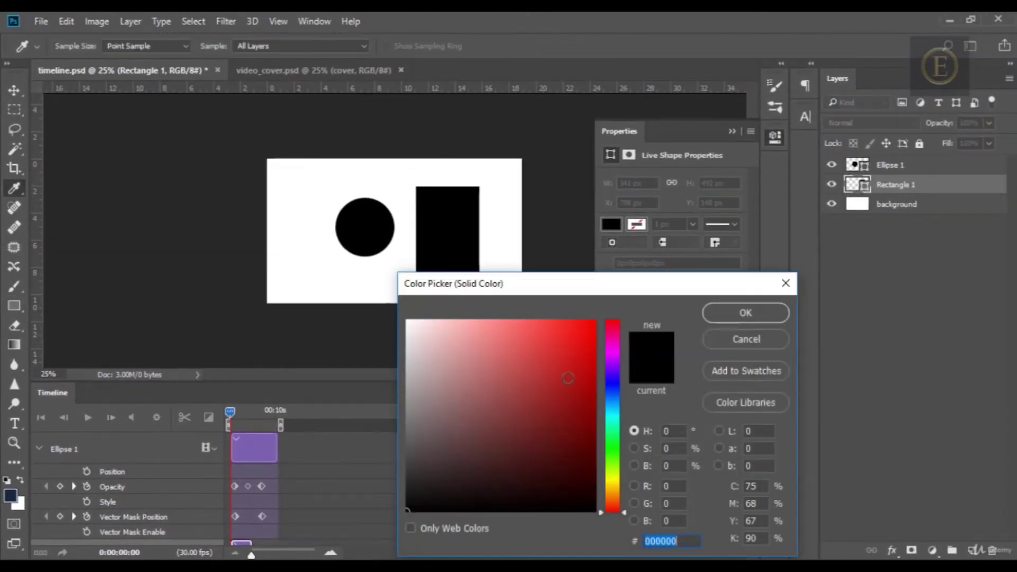
pyautogui.click(515, 373)
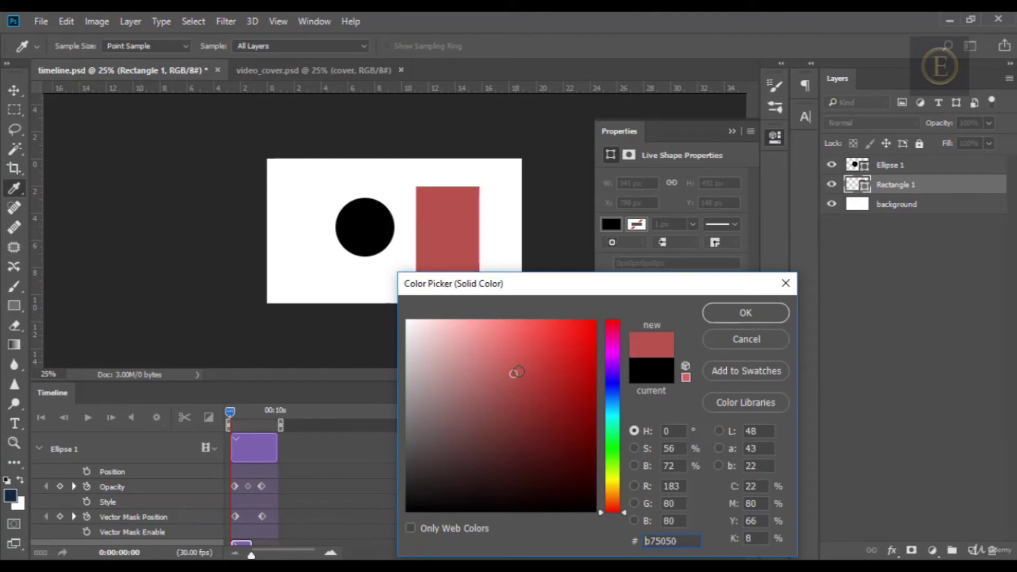
pyautogui.click(749, 311)
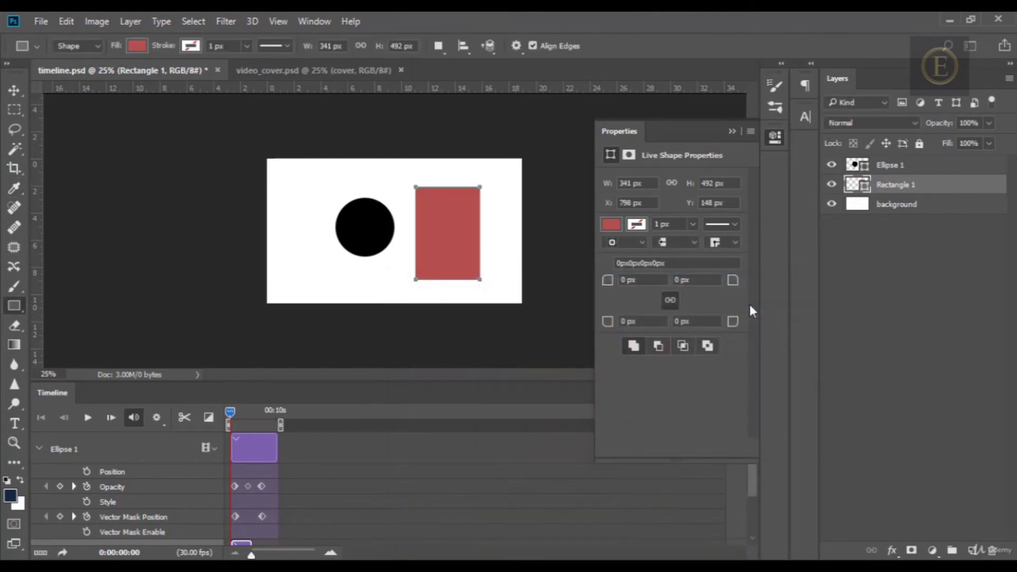
pyautogui.click(776, 135)
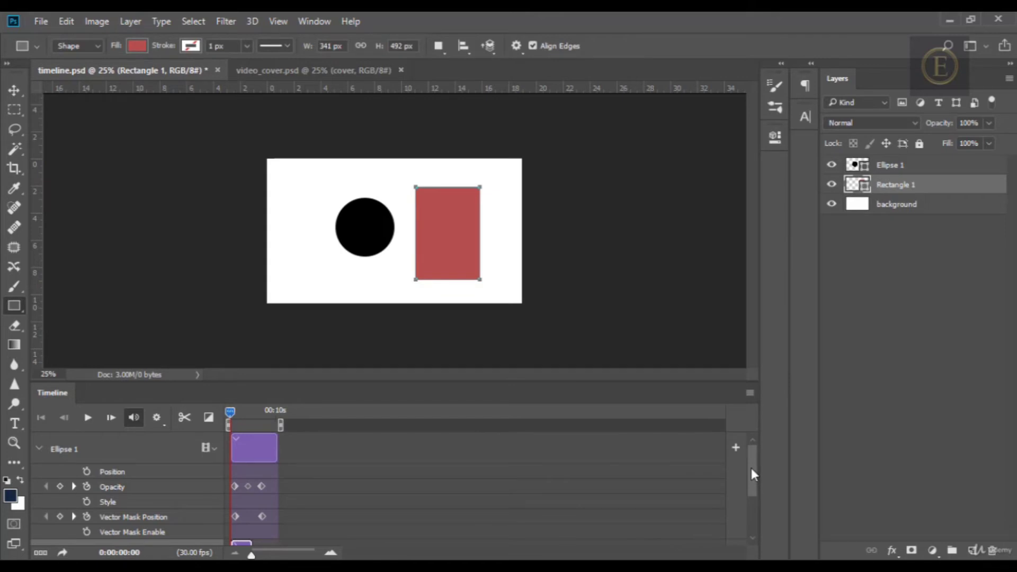
pyautogui.moveTo(750, 469); pyautogui.dragTo(751, 506)
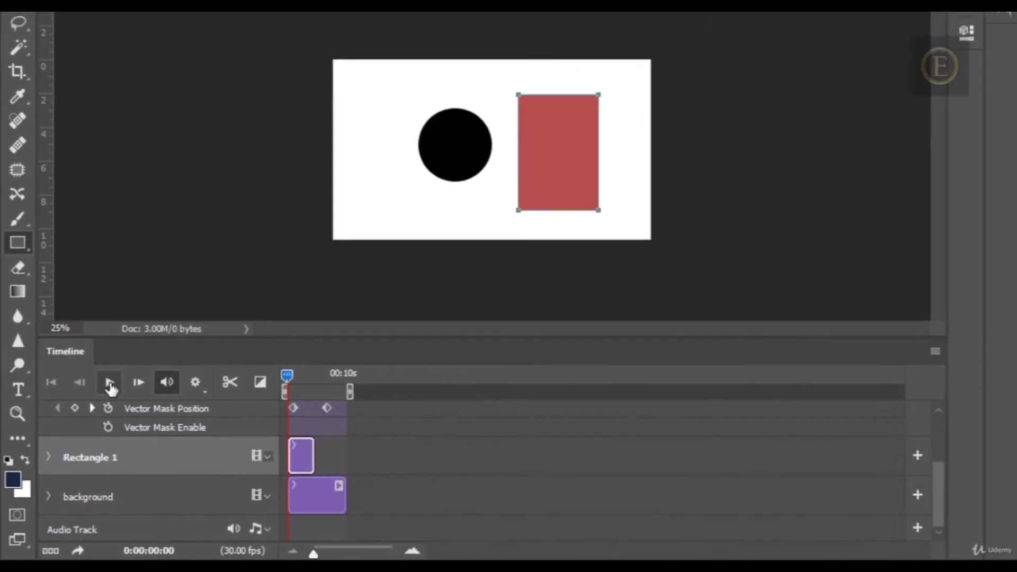
pyautogui.click(106, 388)
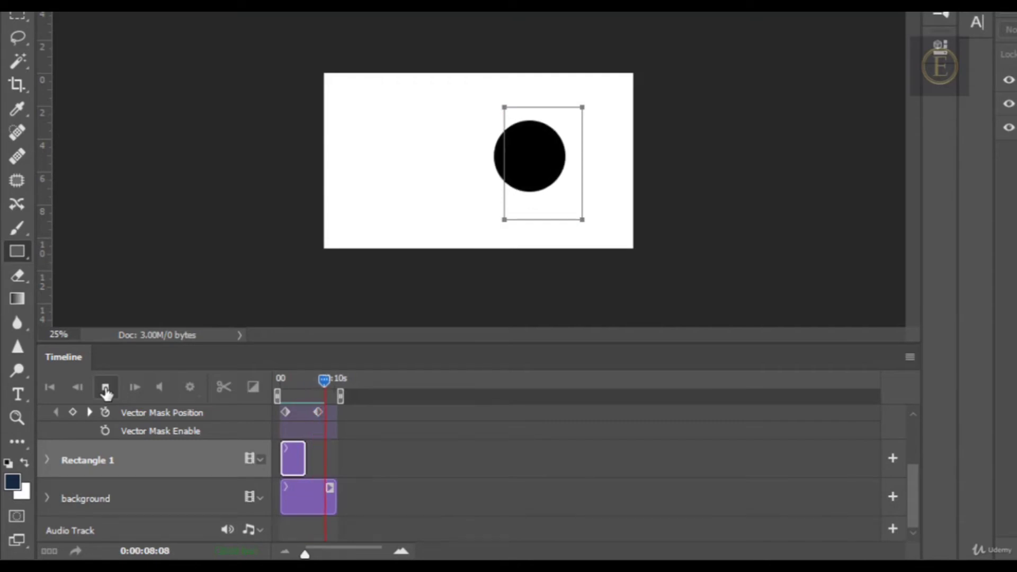
pyautogui.click(108, 386)
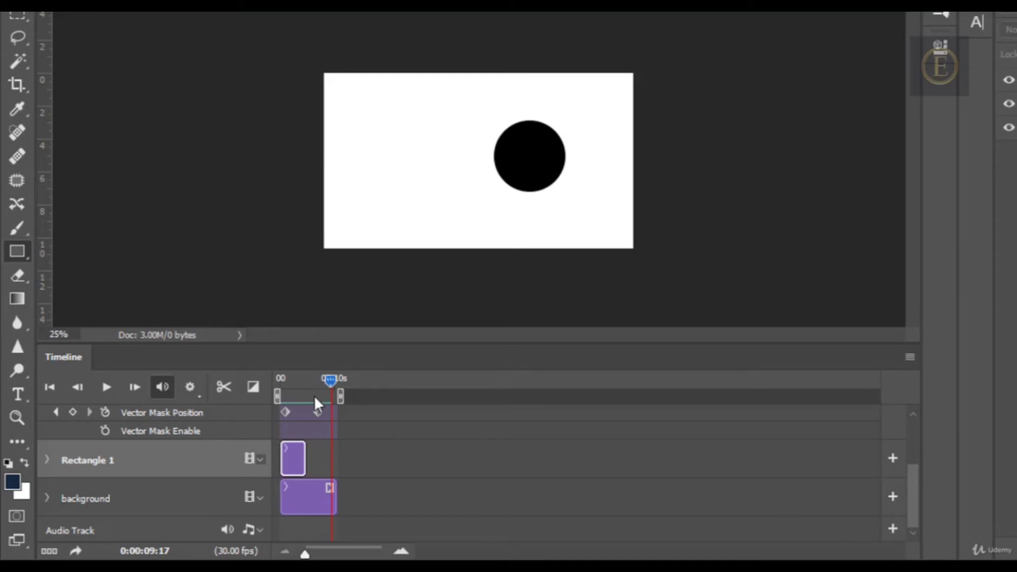
pyautogui.click(313, 379)
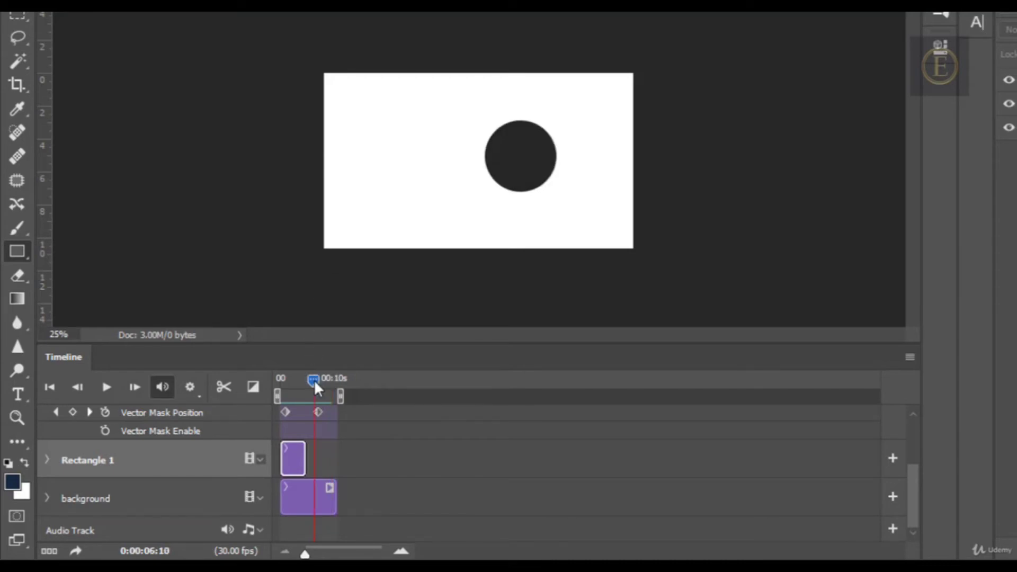
pyautogui.moveTo(313, 379); pyautogui.dragTo(308, 381)
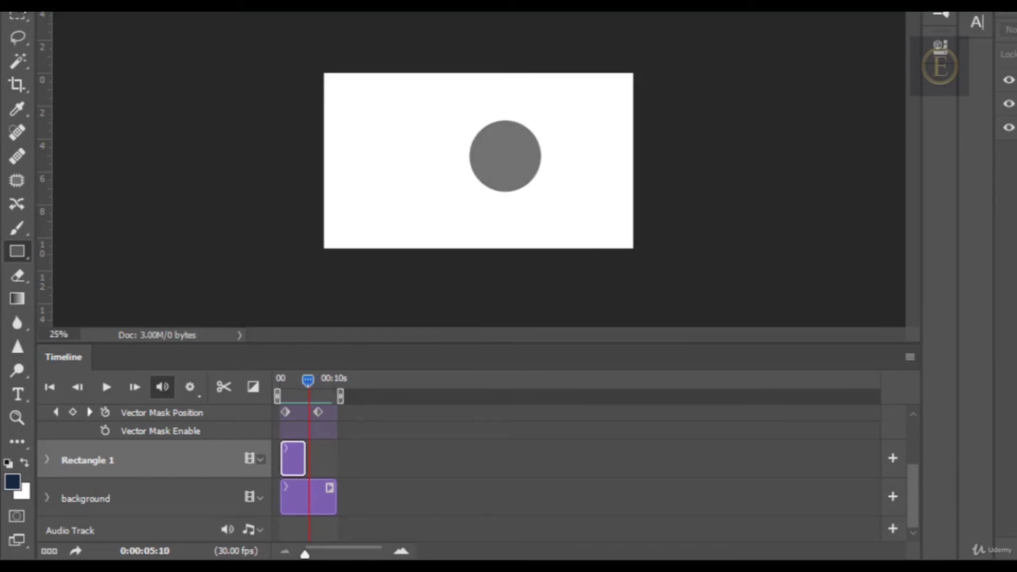
pyautogui.press('v')
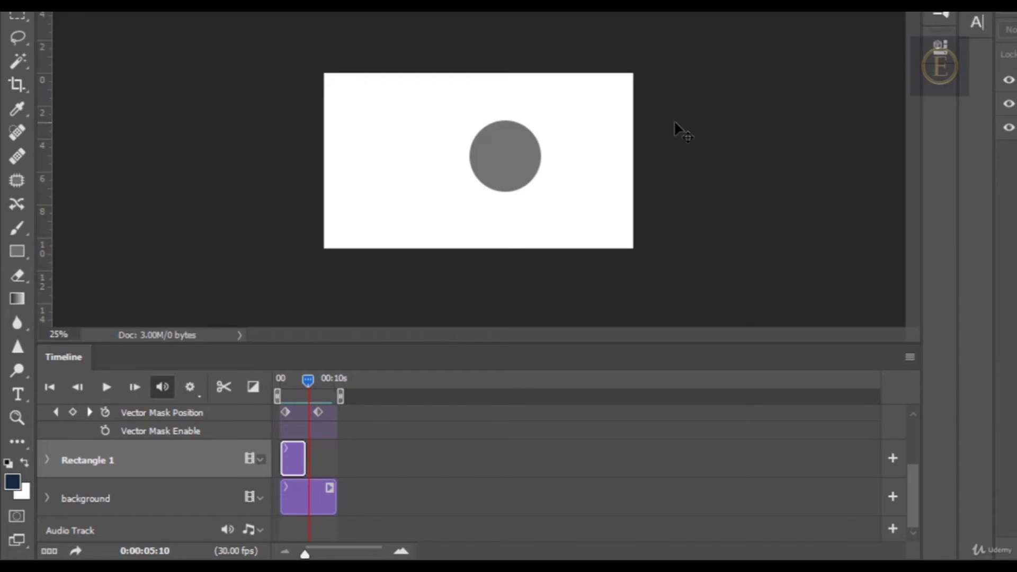
# Drag the Rectangle 1 clip's end to finish alongside the background clip at about ten seconds
pyautogui.moveTo(308, 380); pyautogui.dragTo(264, 384)
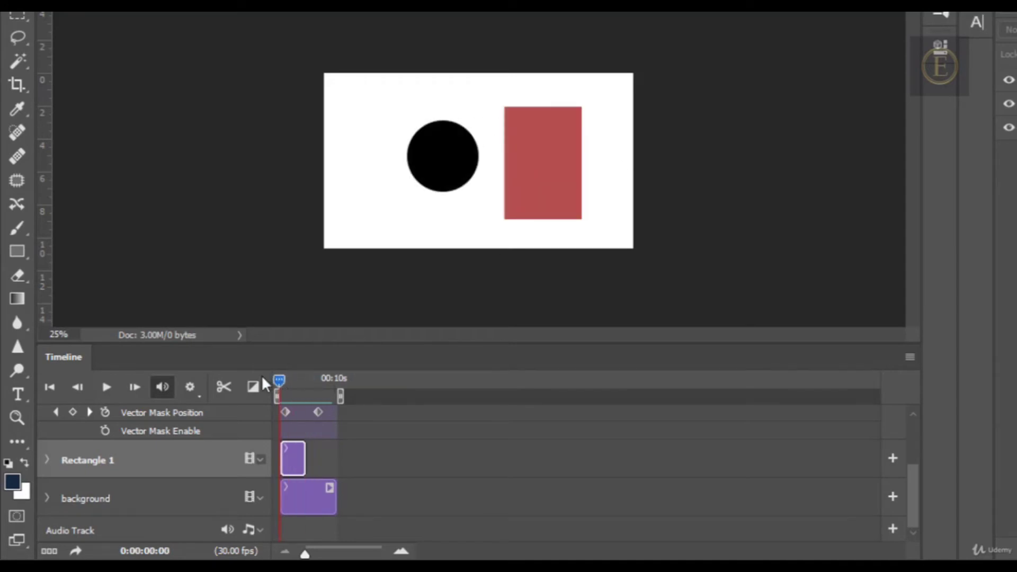
pyautogui.moveTo(539, 158); pyautogui.dragTo(487, 189)
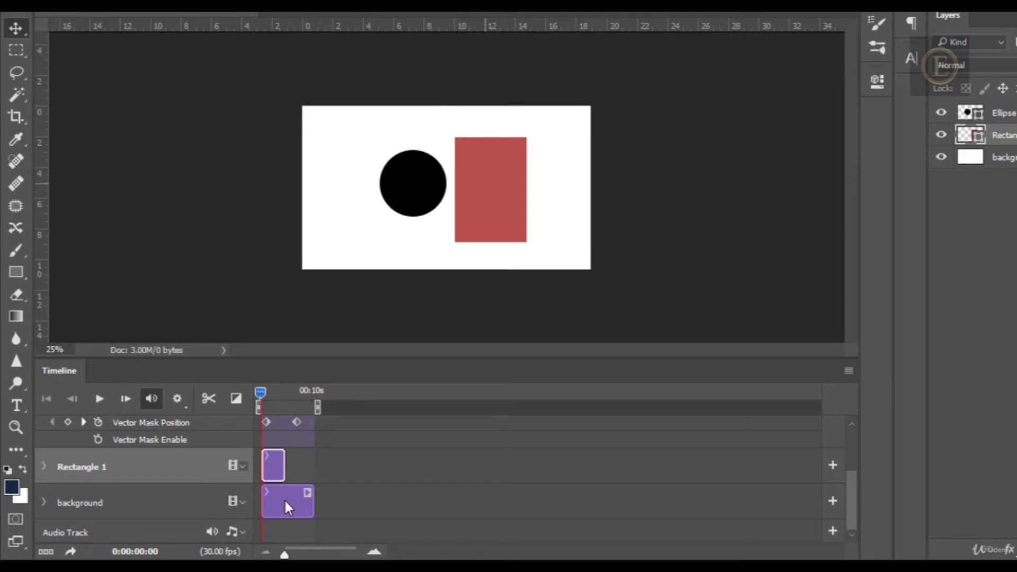
pyautogui.moveTo(285, 507)
pyautogui.mouseDown()
pyautogui.moveTo(316, 497)
pyautogui.moveTo(276, 498)
pyautogui.mouseUp()
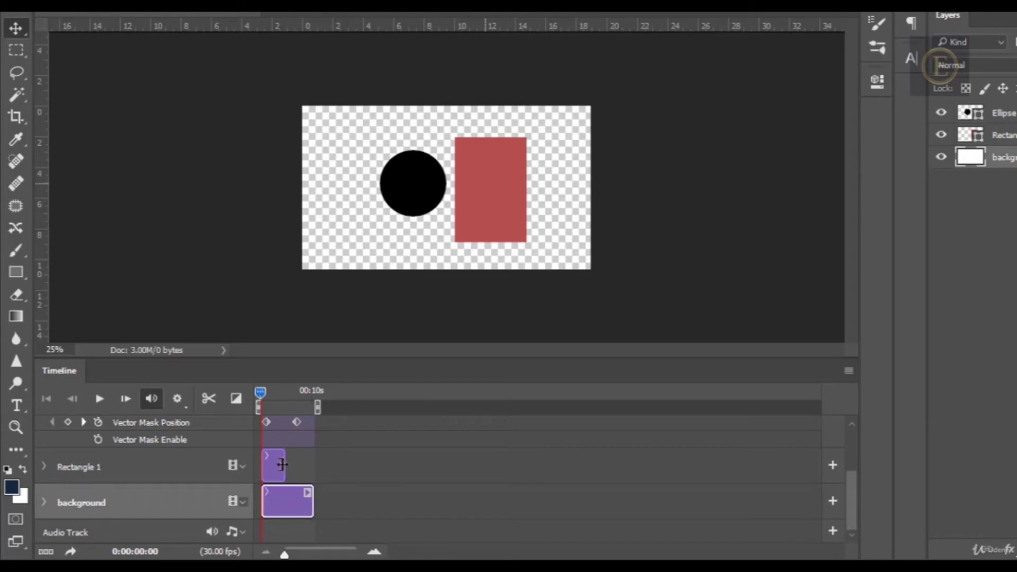
pyautogui.moveTo(285, 465); pyautogui.dragTo(316, 464)
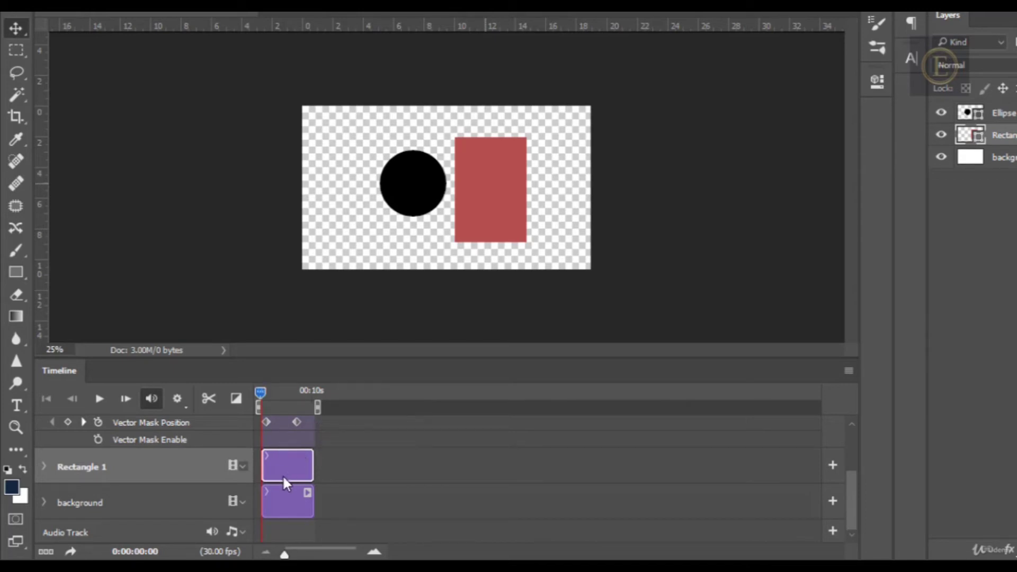
# Show Rectangle 1's property tracks and set the playhead to 0:00:06:25
pyautogui.click(43, 466)
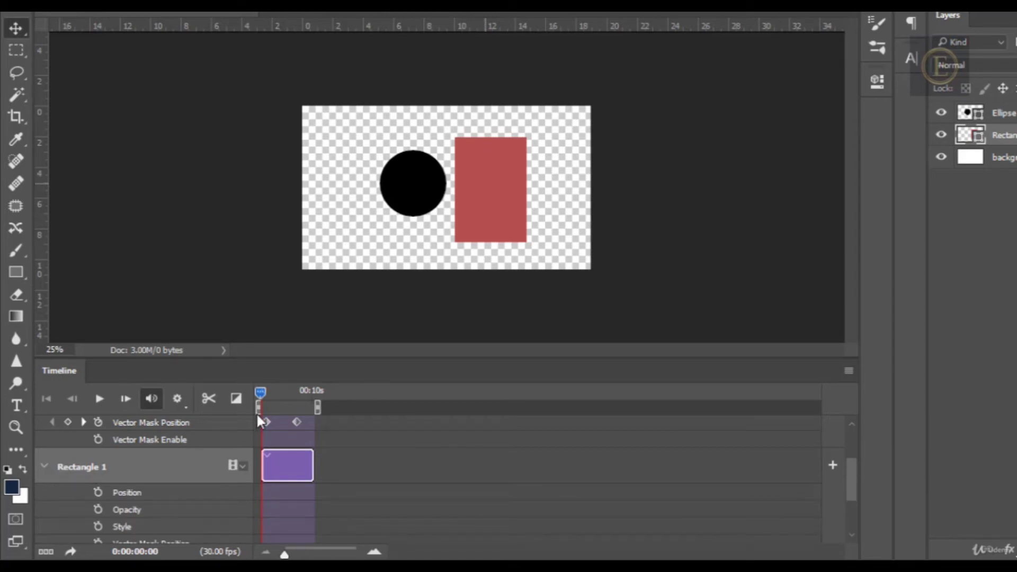
pyautogui.click(295, 392)
pyautogui.moveTo(296, 396); pyautogui.dragTo(297, 396)
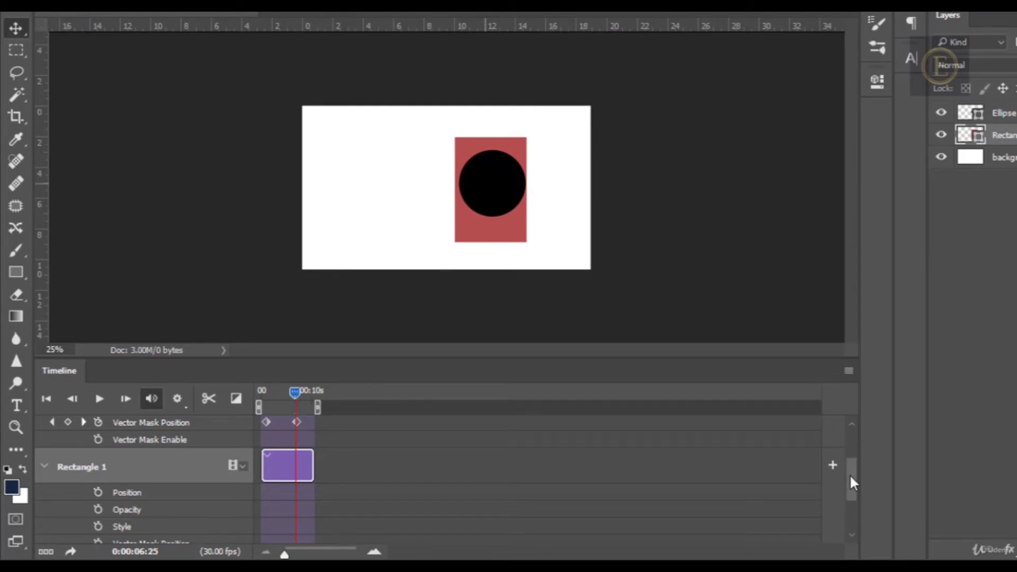
pyautogui.moveTo(851, 484); pyautogui.dragTo(853, 498)
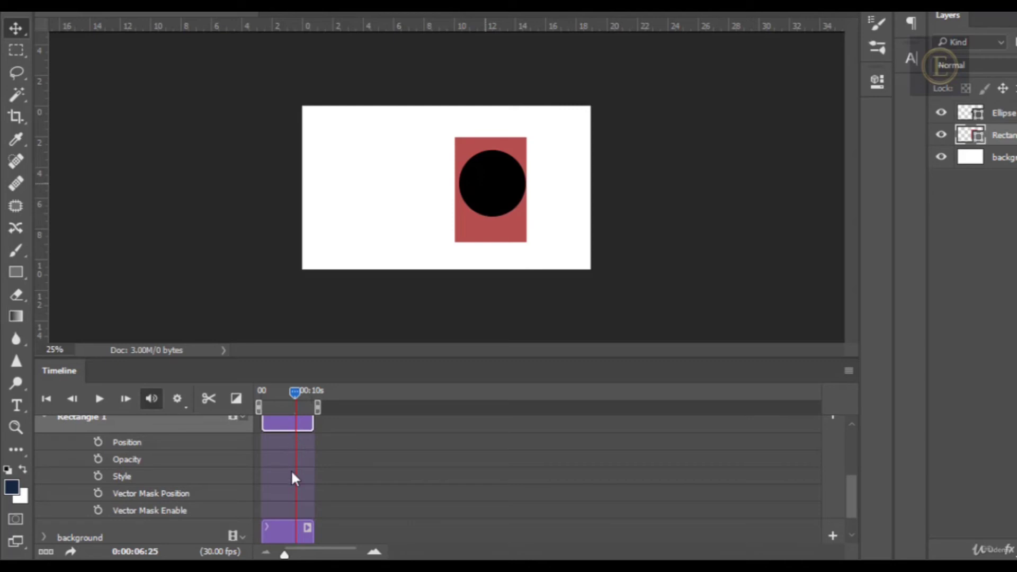
# Keyframe the rectangle's Vector Mask Position, sliding it 7.500 in left by 10:10
pyautogui.click(98, 493)
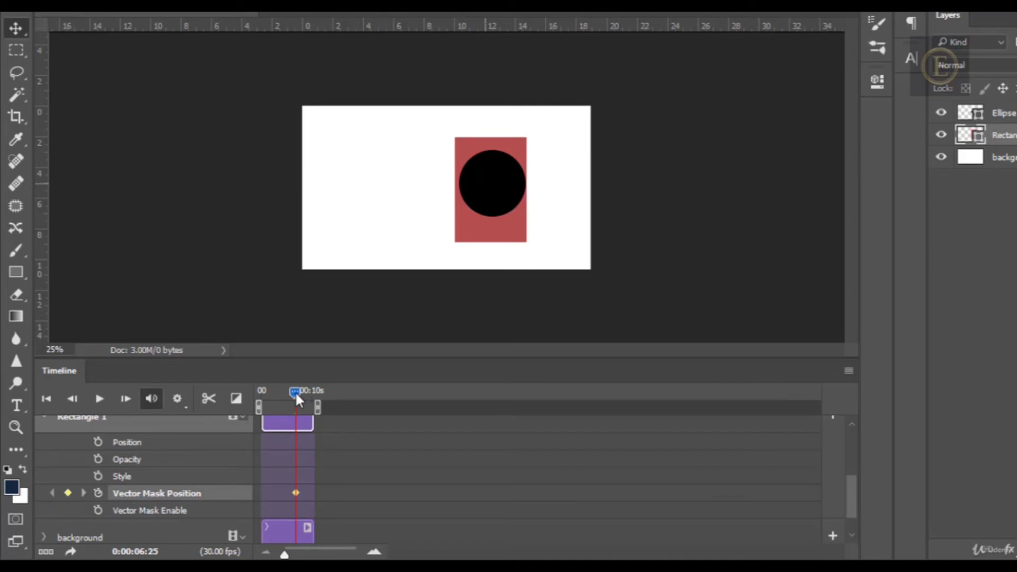
pyautogui.moveTo(295, 391); pyautogui.dragTo(314, 391)
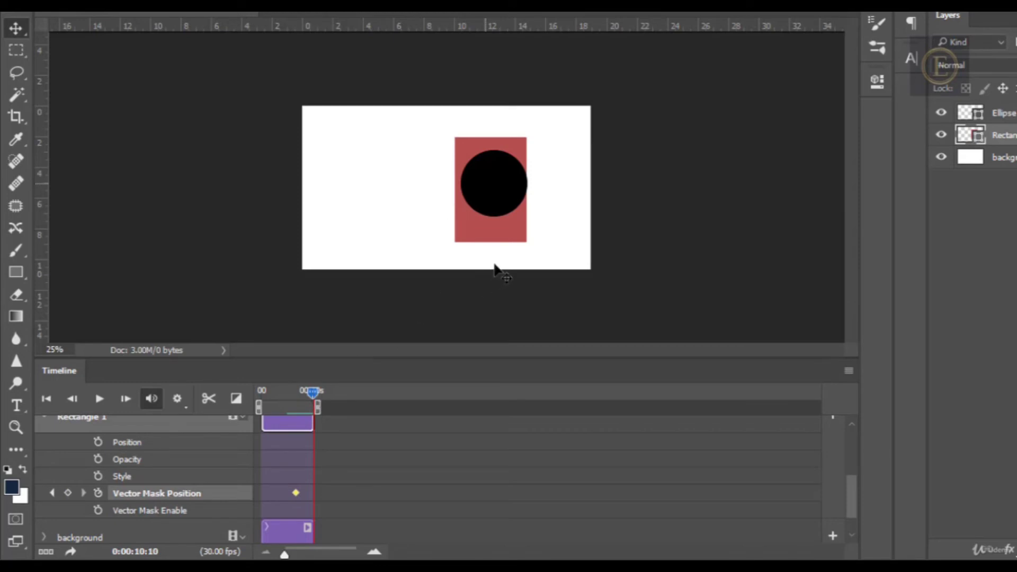
pyautogui.moveTo(509, 238); pyautogui.dragTo(396, 243)
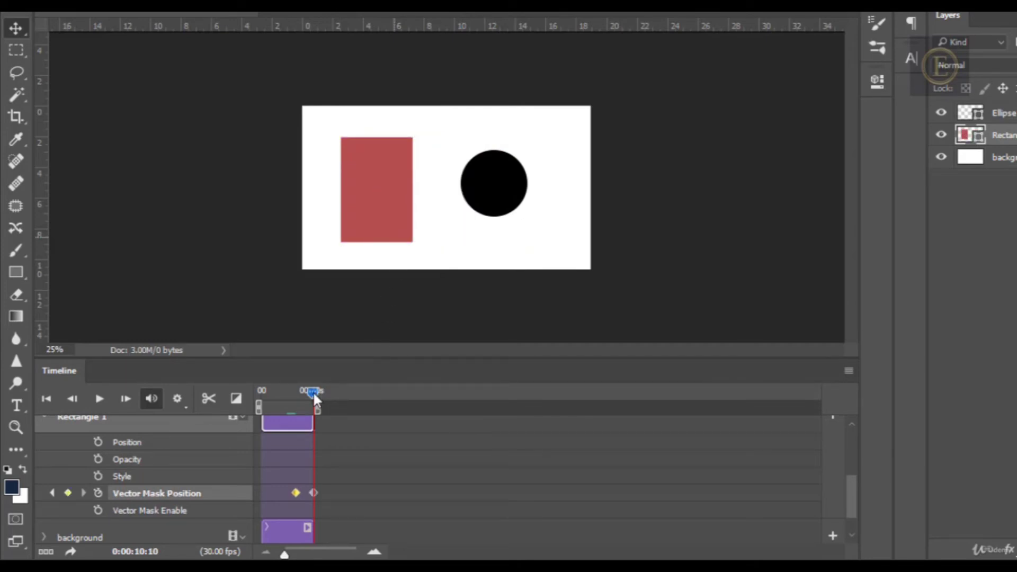
pyautogui.moveTo(313, 391); pyautogui.dragTo(252, 395)
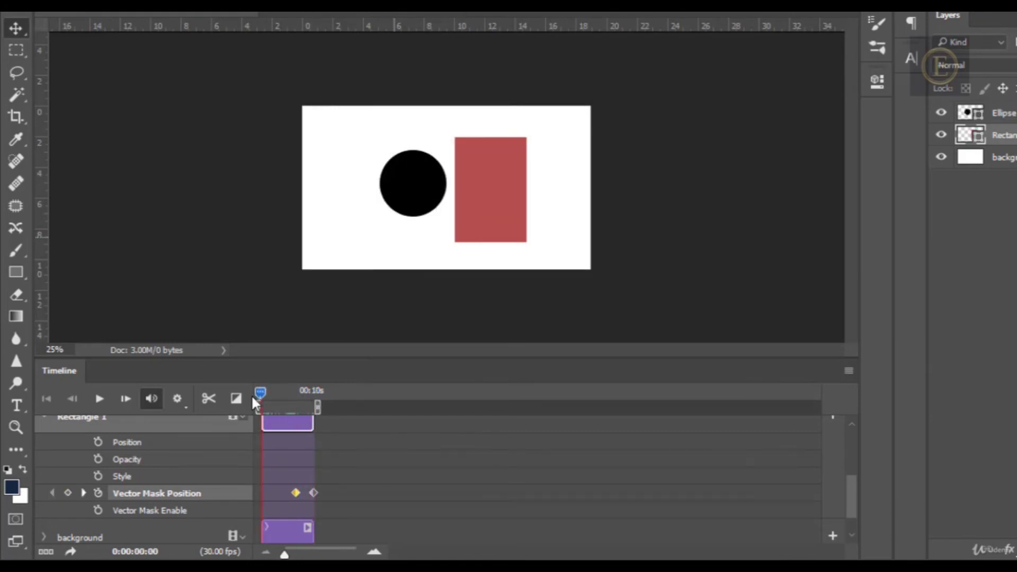
# Select the background clip and play the swap animation through to its 0:00:10:19 end
pyautogui.moveTo(852, 481); pyautogui.dragTo(853, 500)
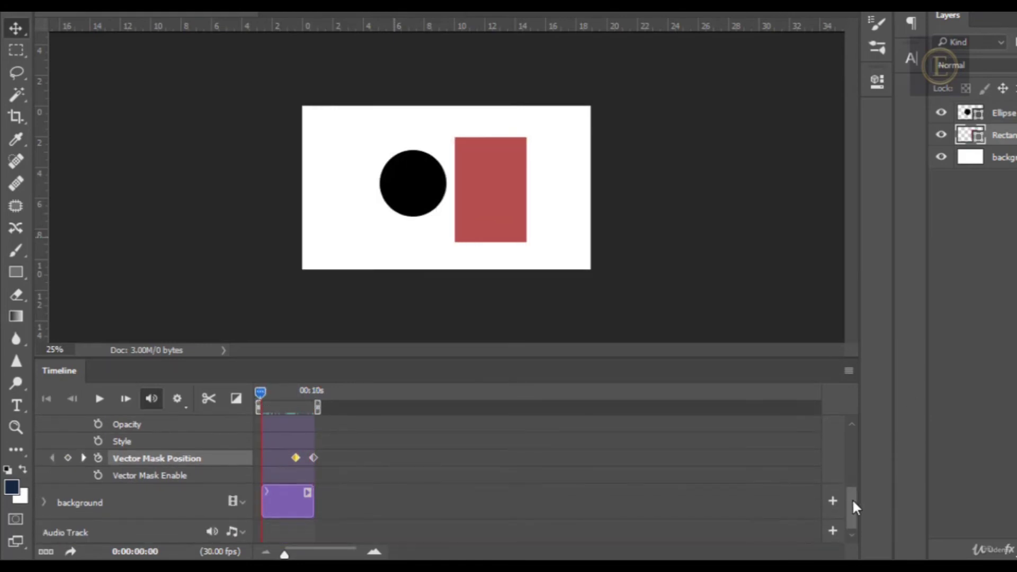
pyautogui.click(288, 495)
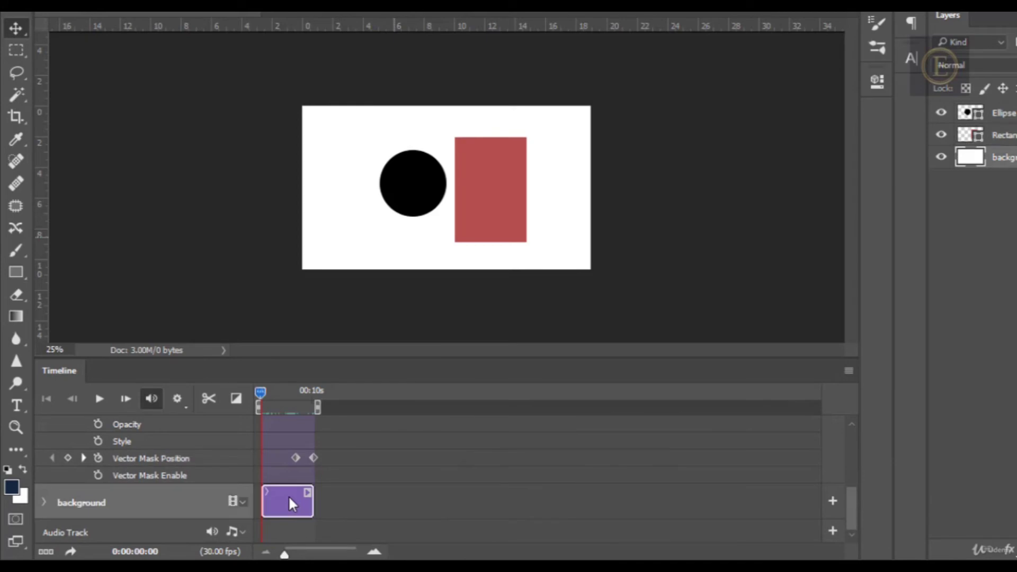
pyautogui.click(99, 399)
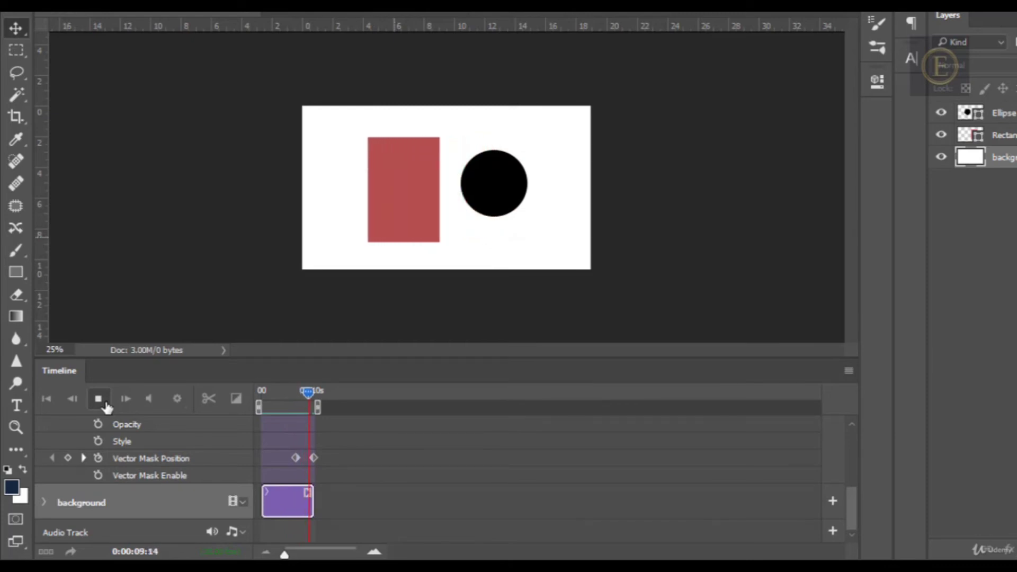
pyautogui.click(99, 399)
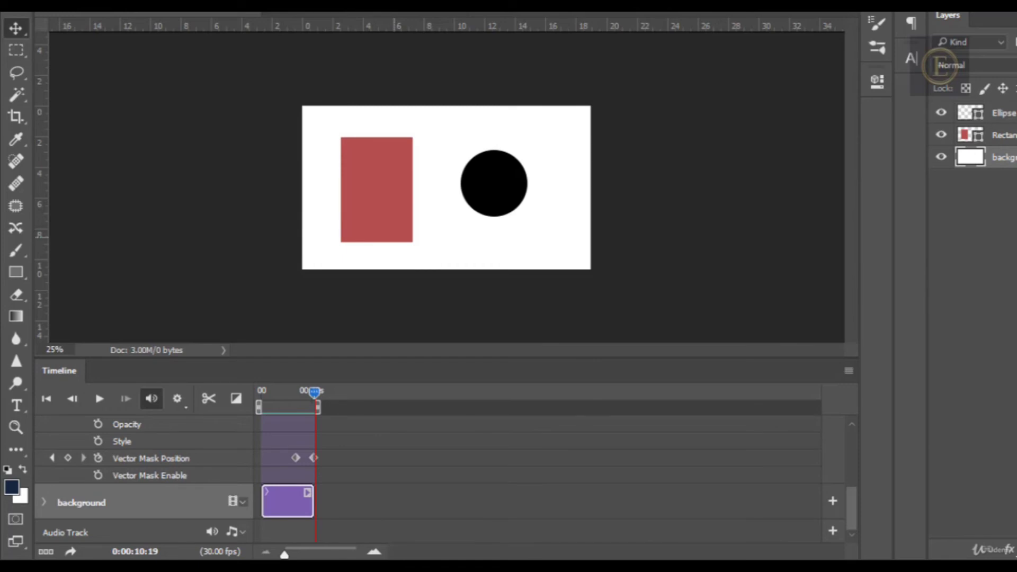
pyautogui.hotkey('alt', 'f')
# In Save for Web (Legacy), save the animation as a GIF with Looping Options set to Forever
pyautogui.moveTo(171, 183)
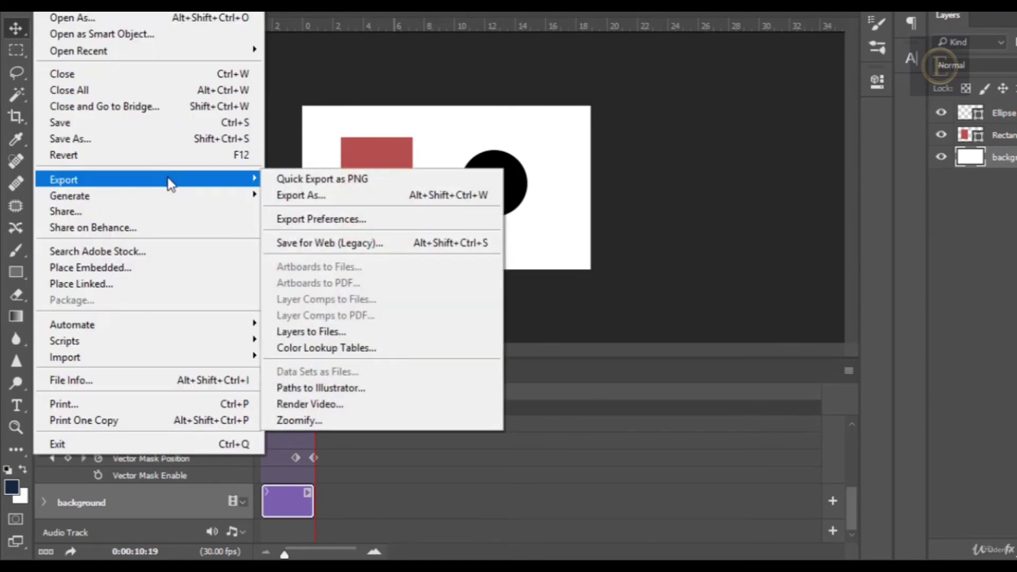
pyautogui.click(337, 244)
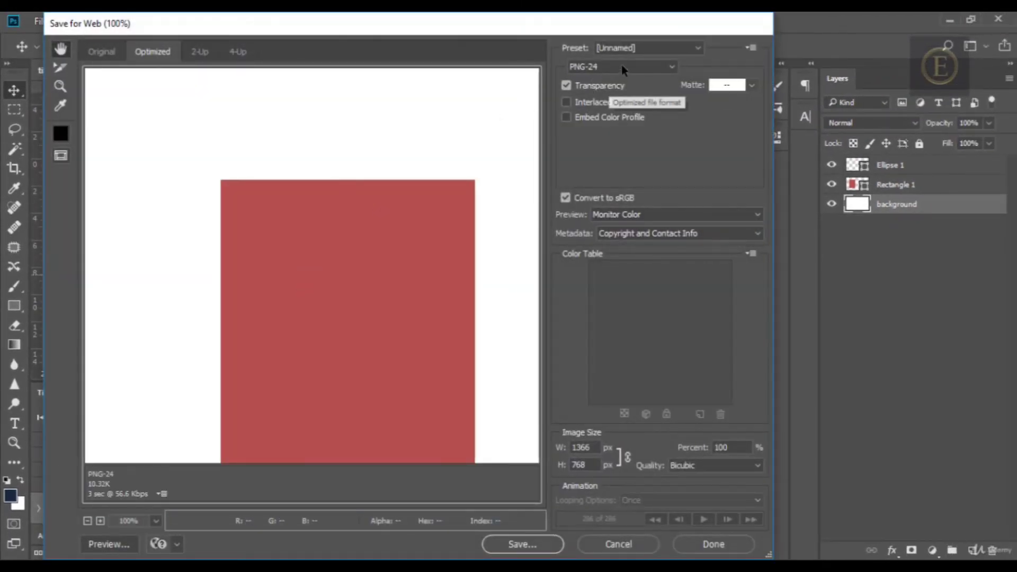
pyautogui.click(621, 64)
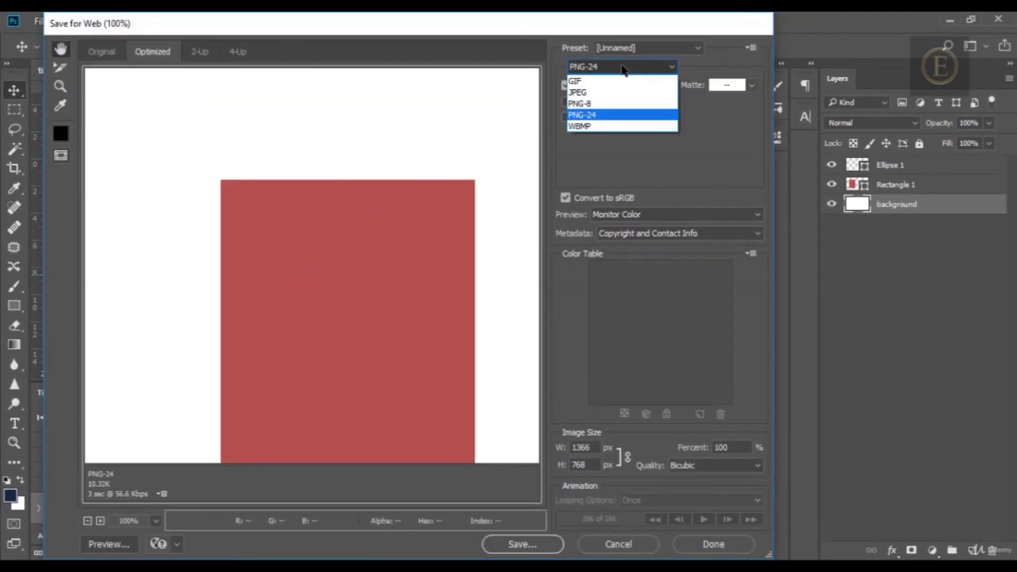
pyautogui.click(592, 82)
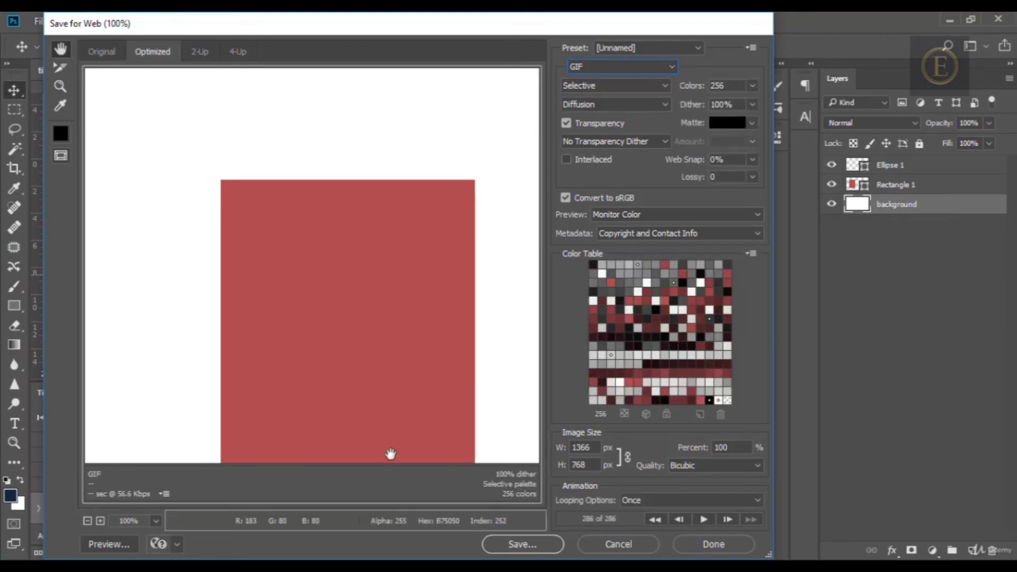
pyautogui.click(88, 521)
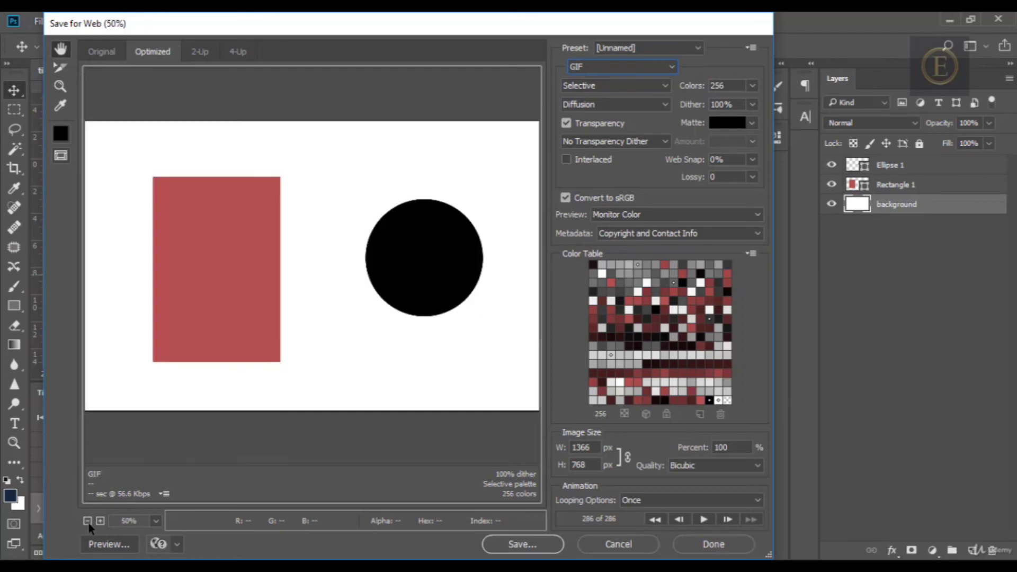
pyautogui.click(88, 521)
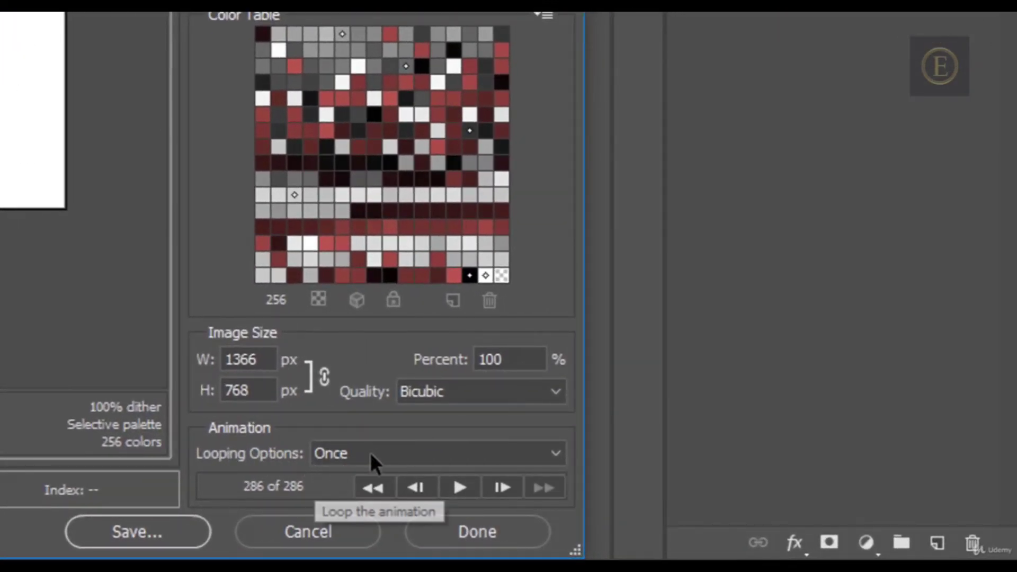
pyautogui.click(389, 448)
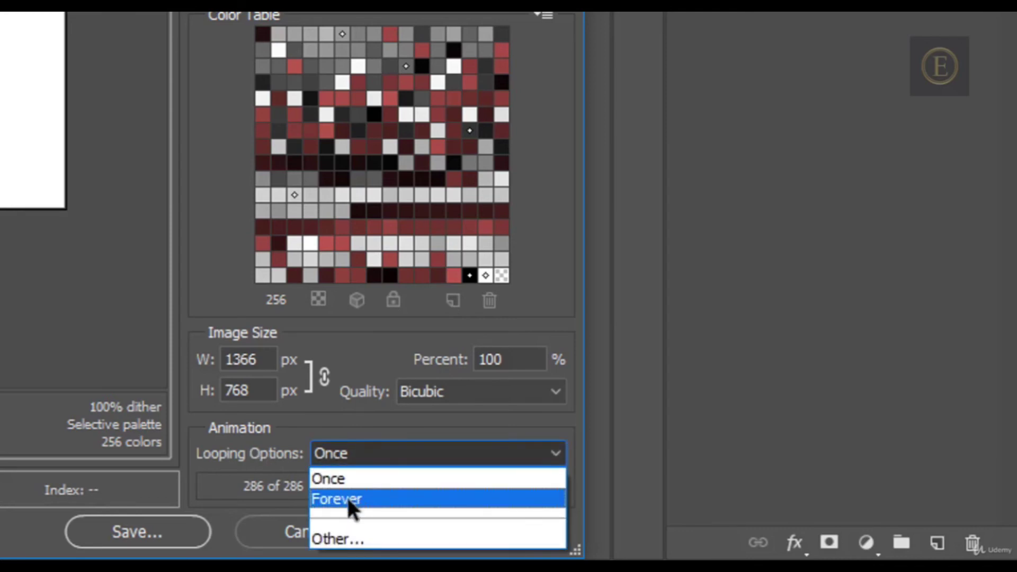
pyautogui.click(349, 506)
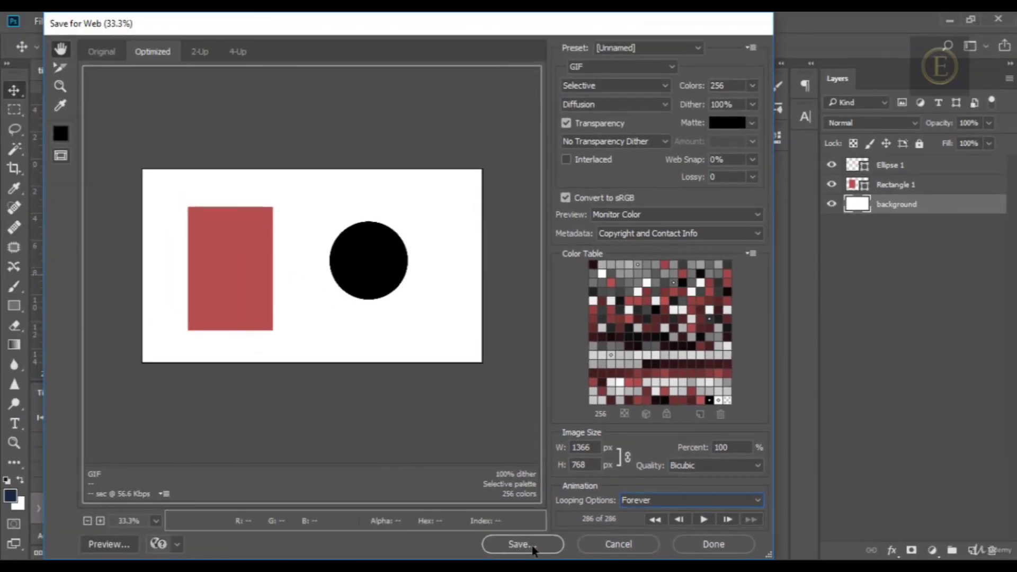
pyautogui.click(532, 547)
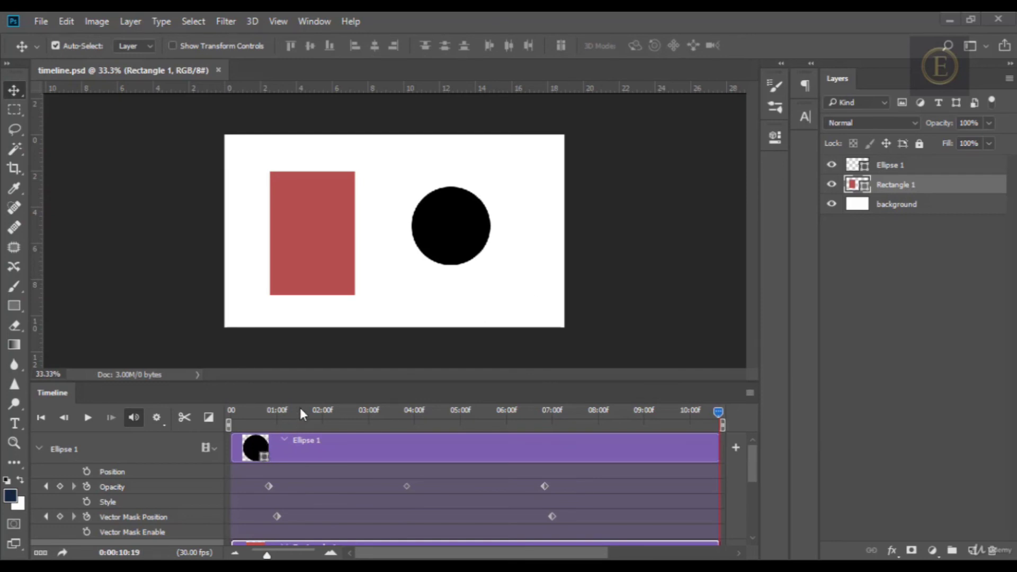
# Replay the animation from the first frame and stop it midway through the swap
pyautogui.click(235, 411)
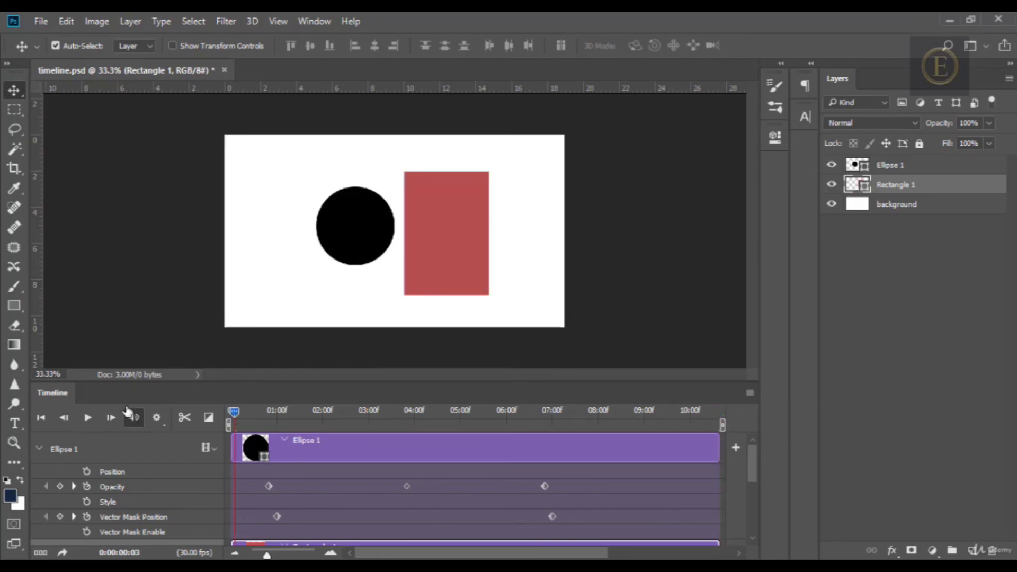
pyautogui.click(86, 417)
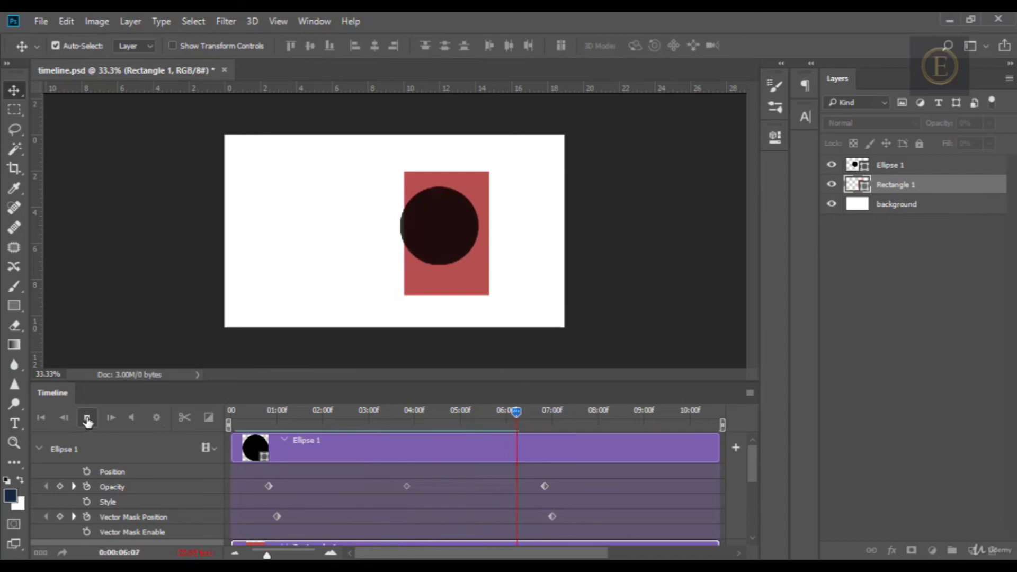
pyautogui.click(87, 419)
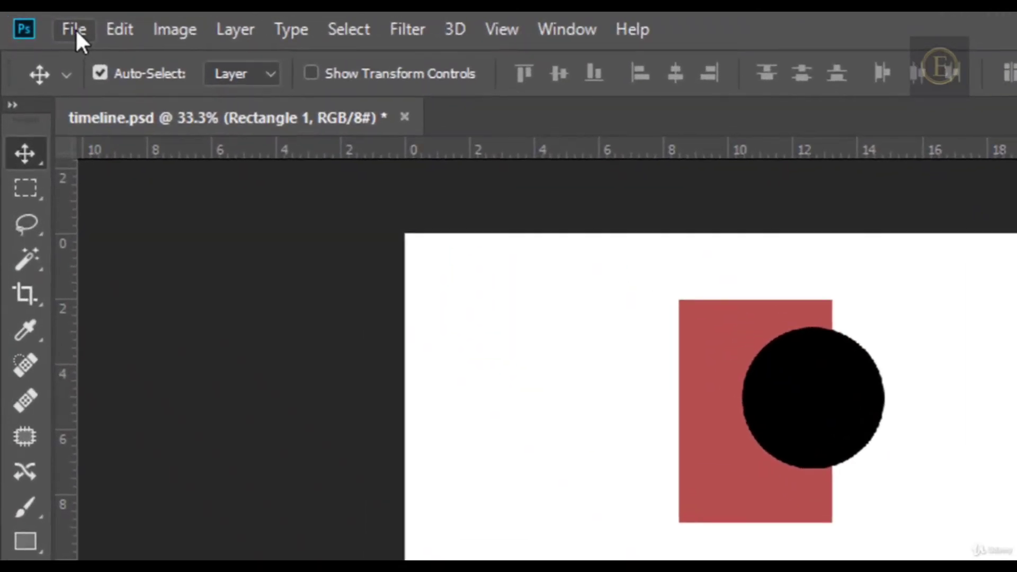
# Bring up the Render Video dialog under File > Export
pyautogui.click(78, 28)
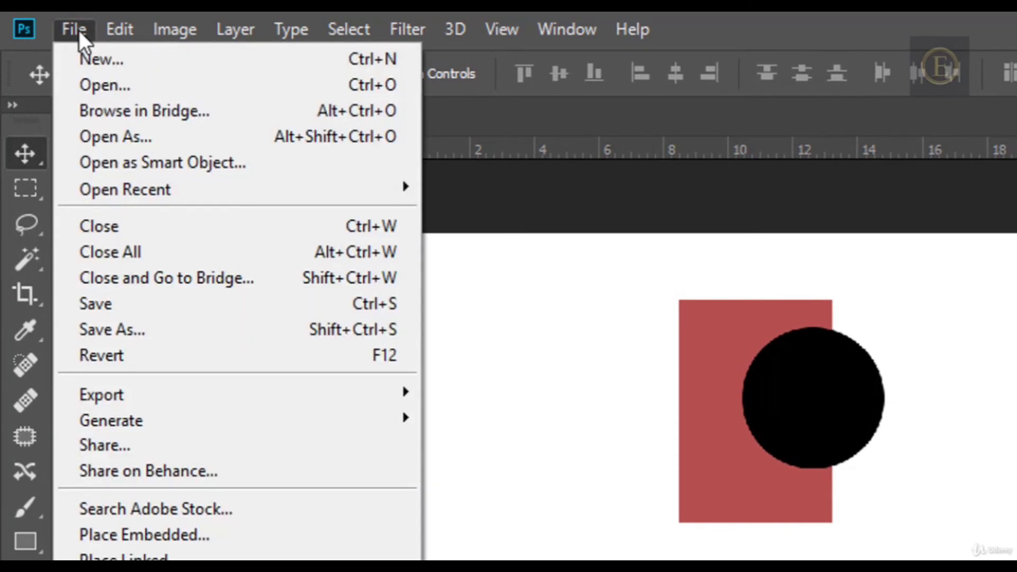
pyautogui.moveTo(229, 392)
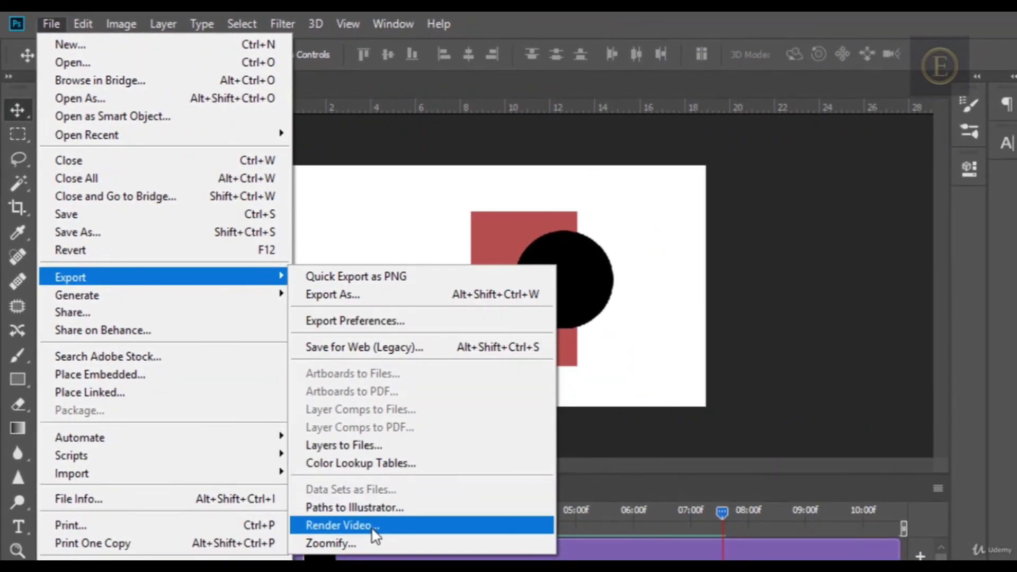
pyautogui.click(364, 526)
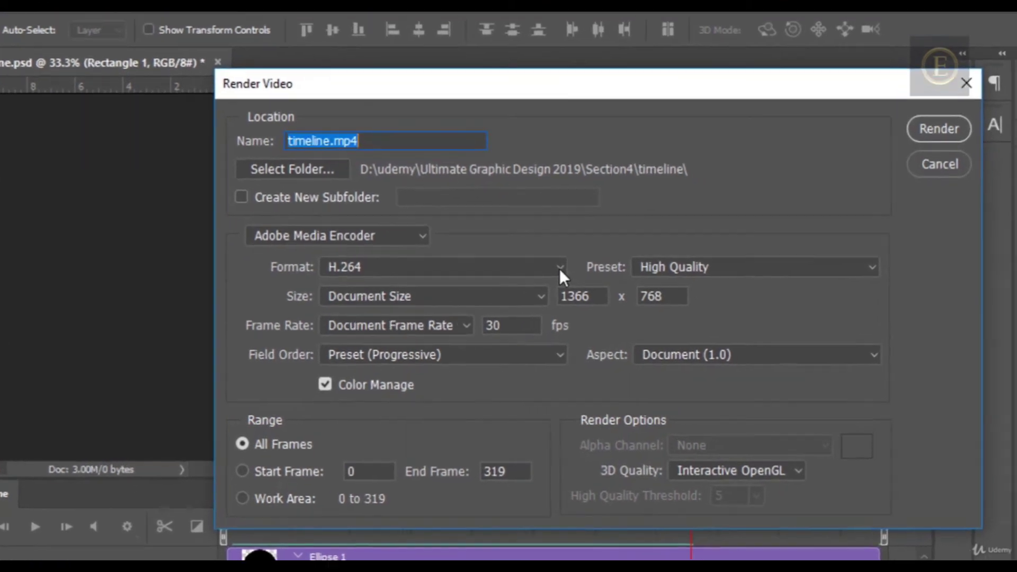
# Render timeline.mp4 as H.264 with the High Quality preset, replacing the existing file
pyautogui.click(599, 277)
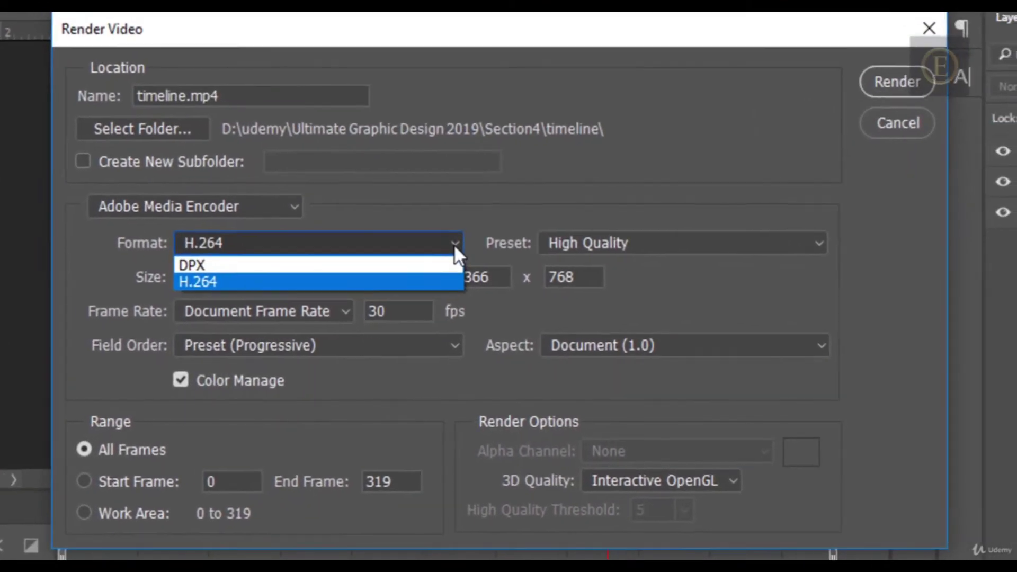
pyautogui.click(448, 242)
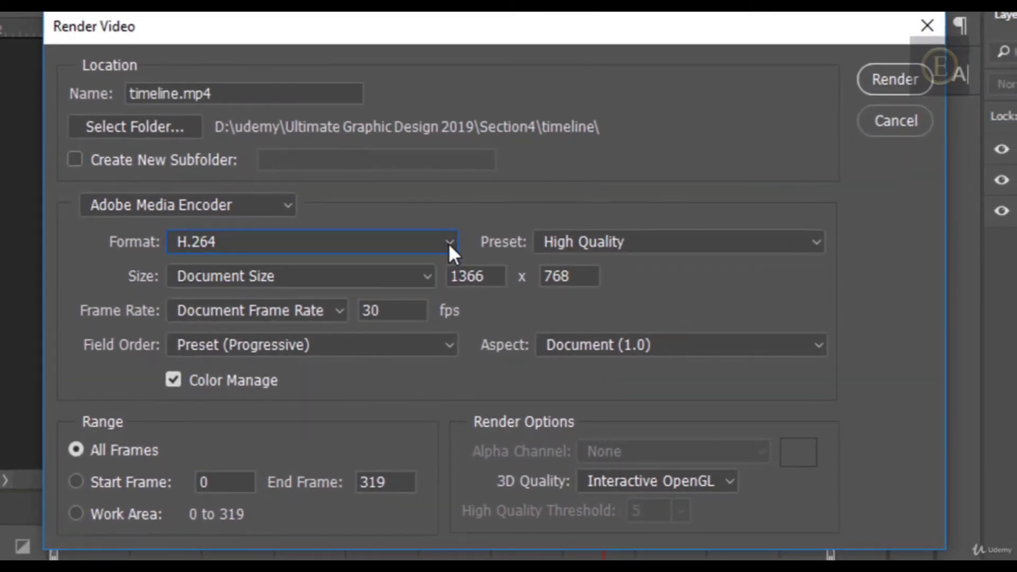
pyautogui.click(665, 241)
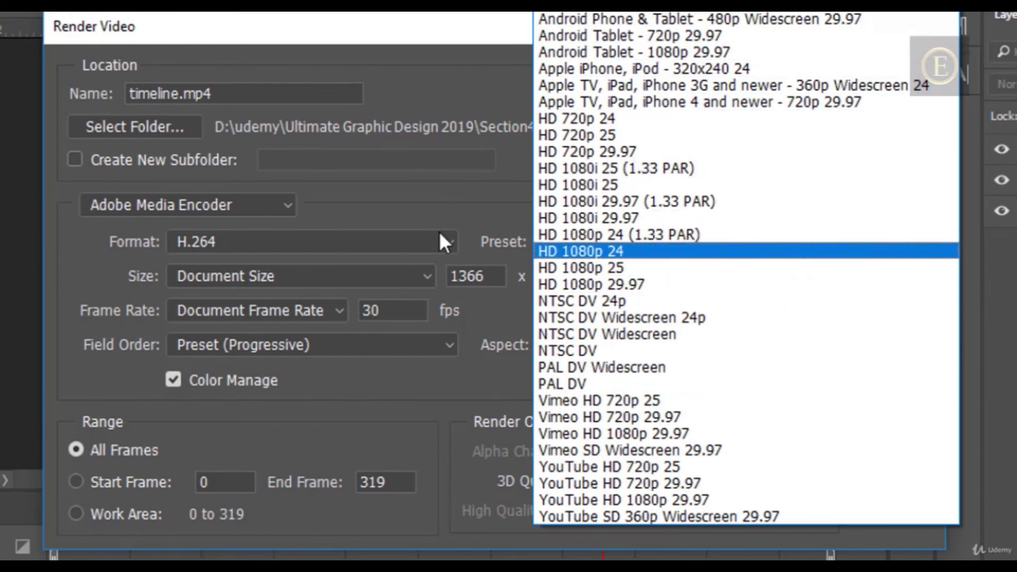
pyautogui.click(395, 187)
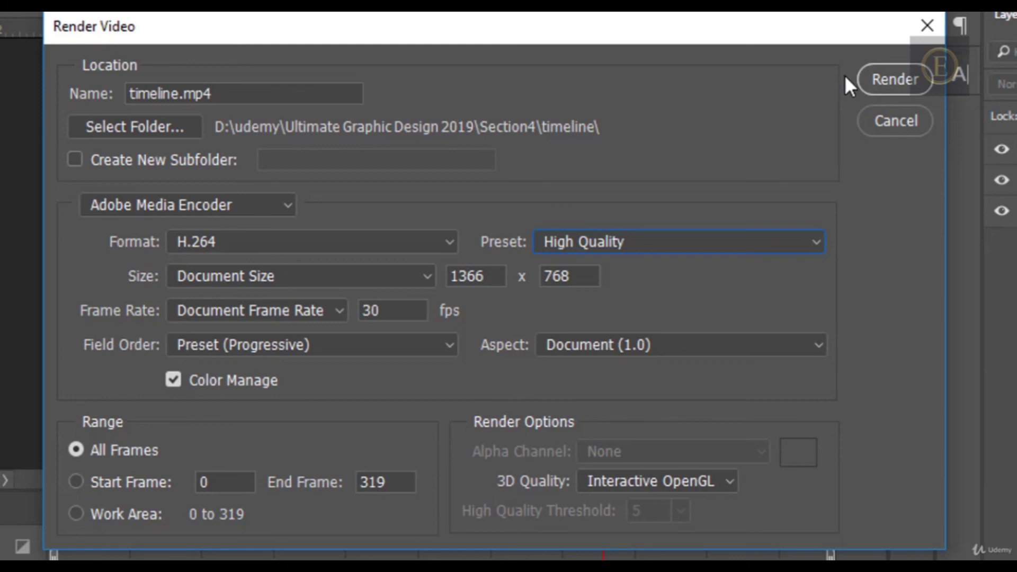
pyautogui.click(898, 76)
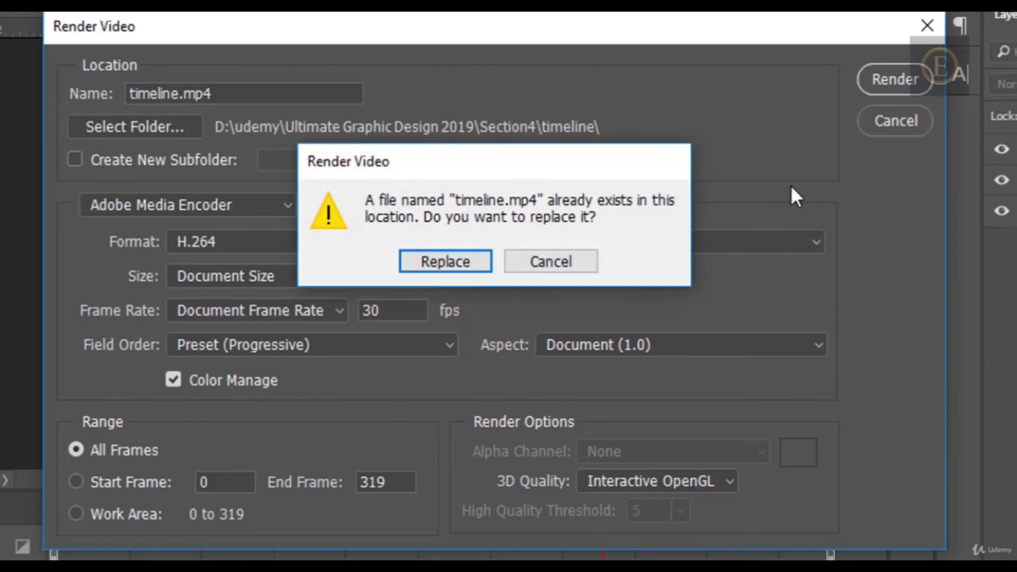
pyautogui.click(443, 262)
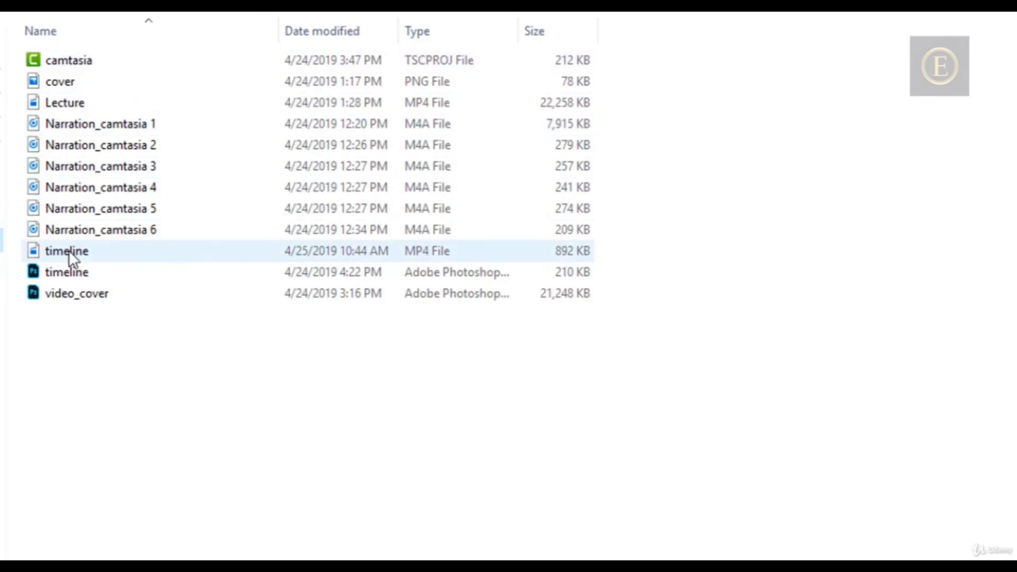
# Open timeline.mp4 from the File Explorer folder to play the video
pyautogui.moveTo(69, 250)
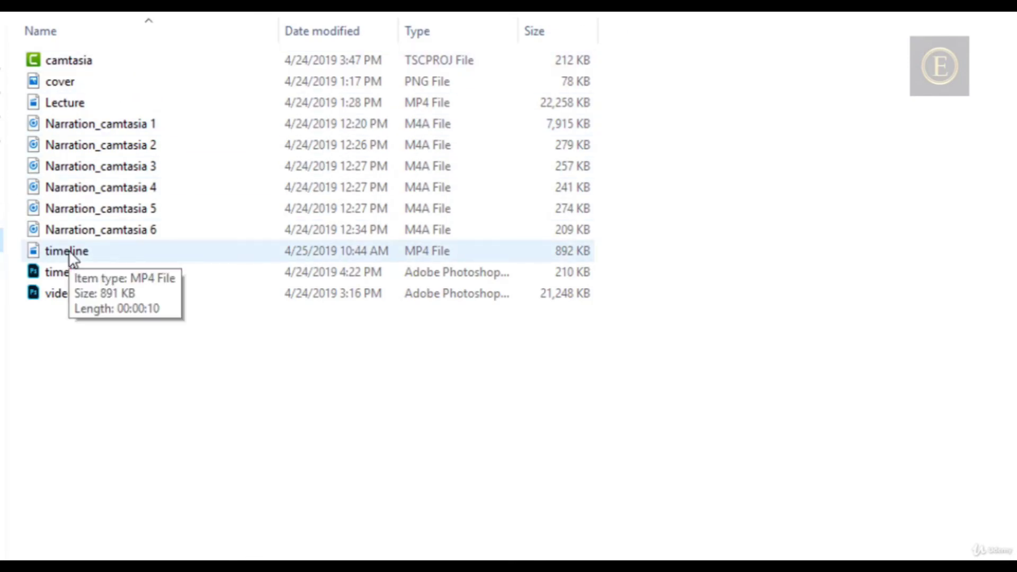
pyautogui.click(69, 250)
pyautogui.doubleClick(68, 250)
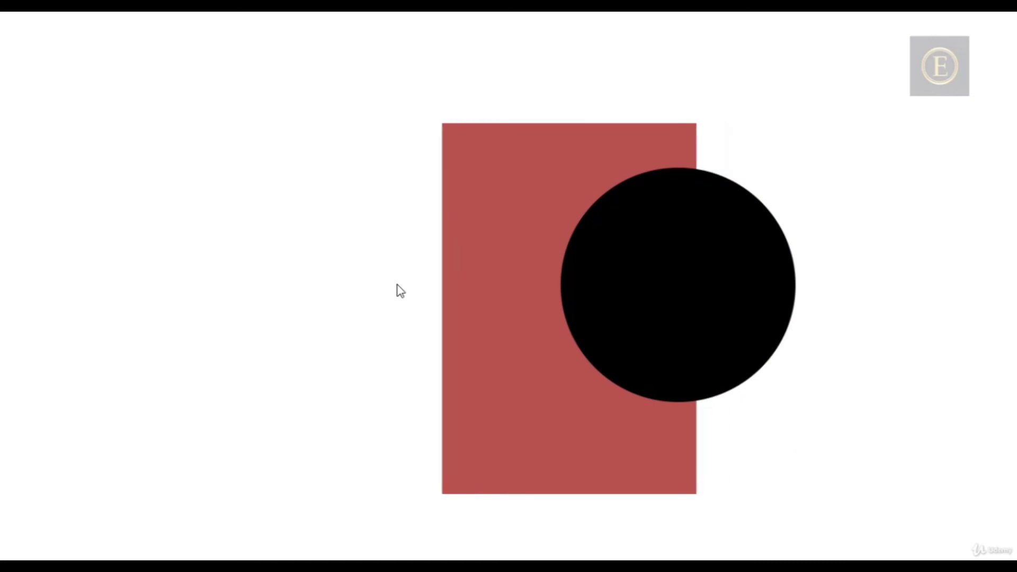
pyautogui.moveTo(453, 278)
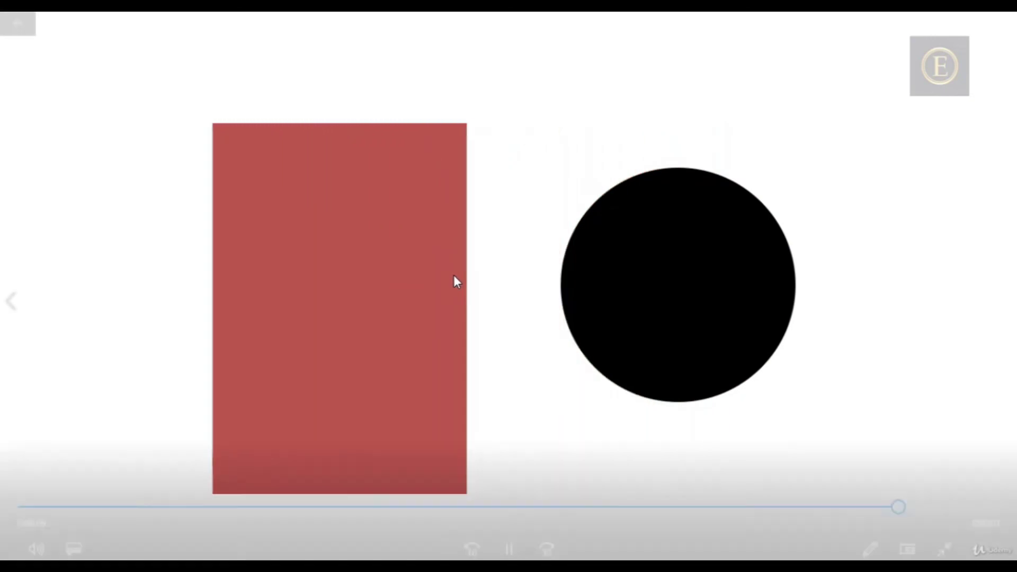